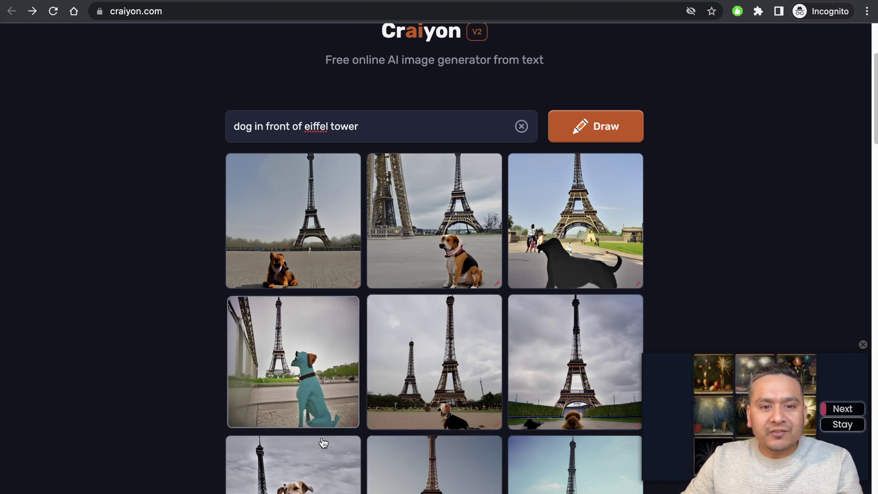
- Review the Craiyon images generated for "dog in front of eiffel tower" and the T-shirt design section
scroll(435, 415, down, 2)
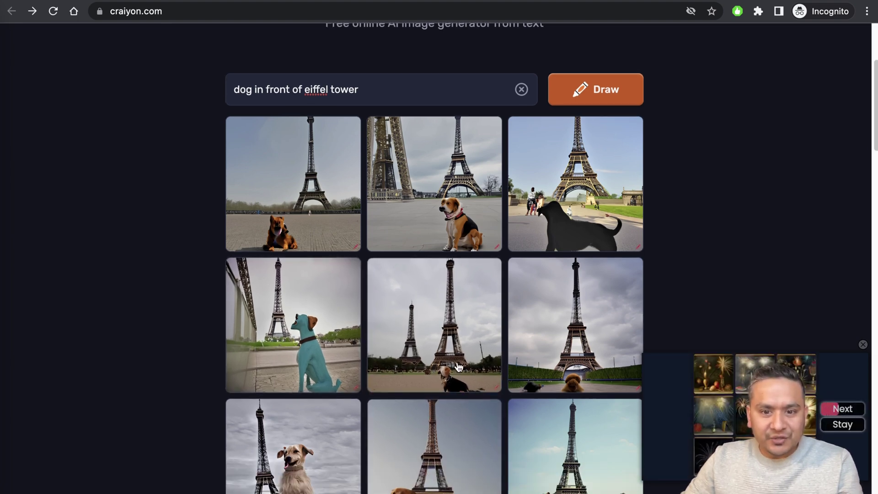
scroll(453, 364, down, 5)
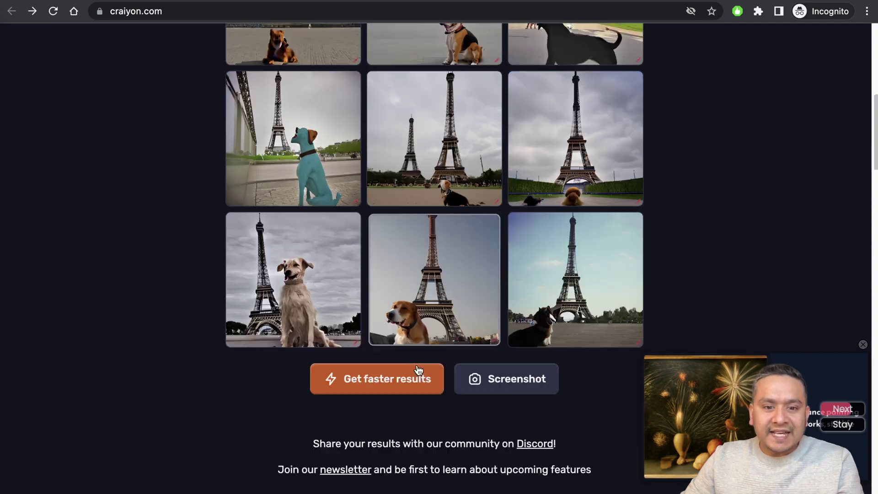
scroll(418, 370, down, 15)
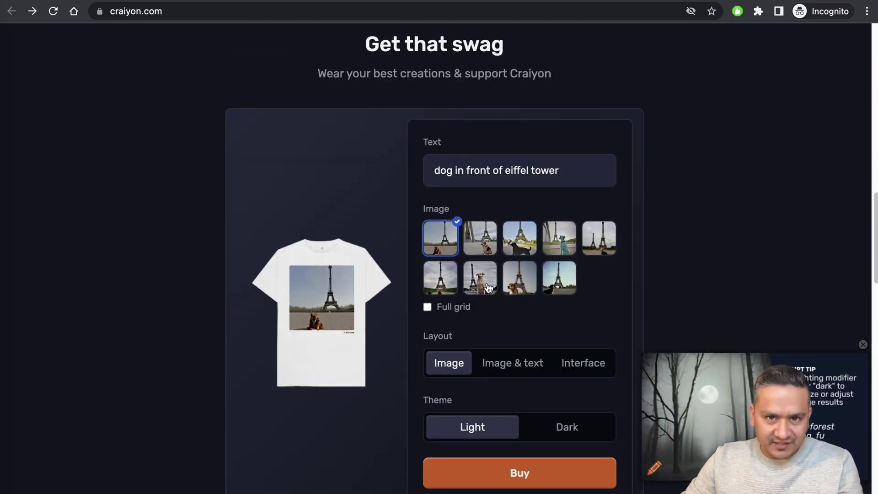
scroll(305, 383, up, 15)
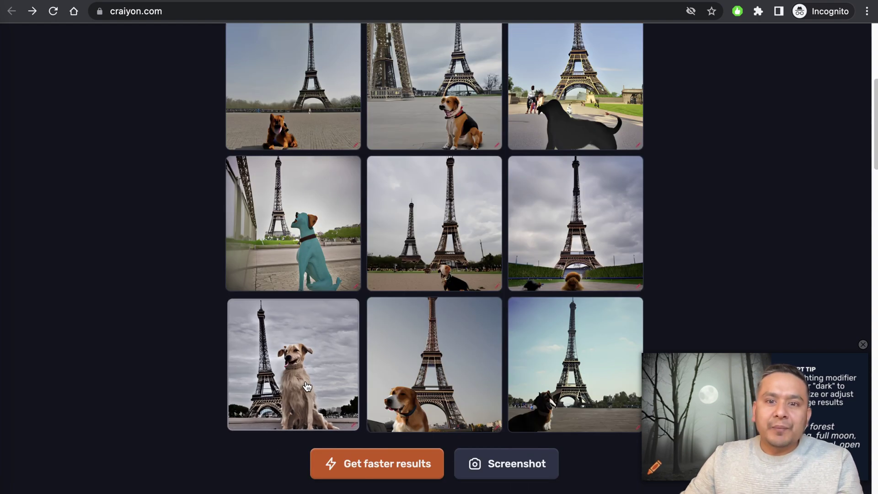
scroll(307, 386, up, 5)
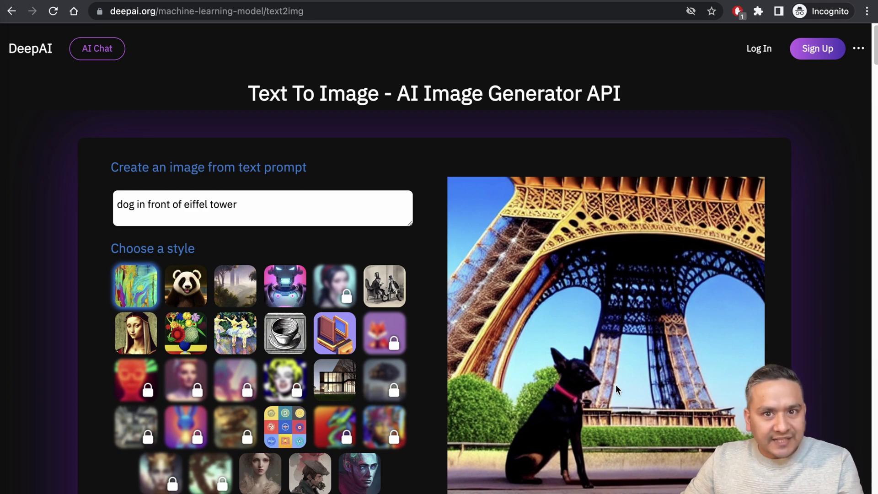
- Compare the Stable Diffusion 1 and 2.1 demo results on Hugging Face, ending at the start of the stablediffusionweb.com page
click(596, 0)
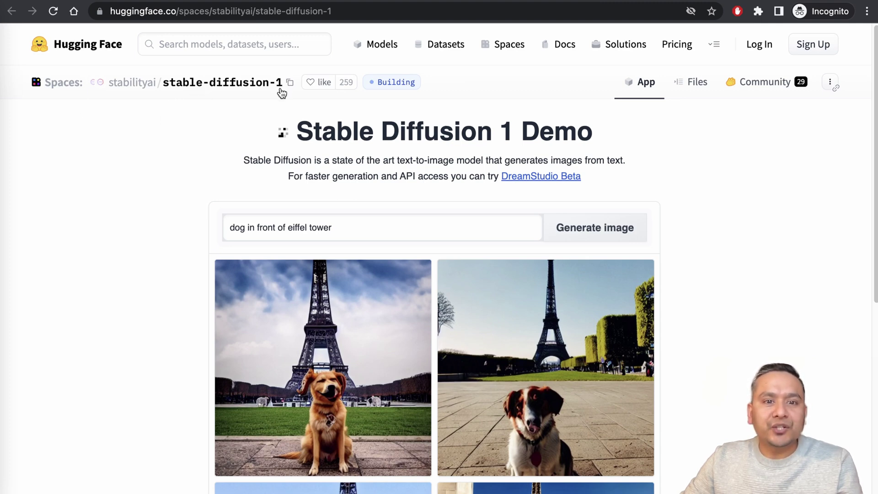
click(700, 2)
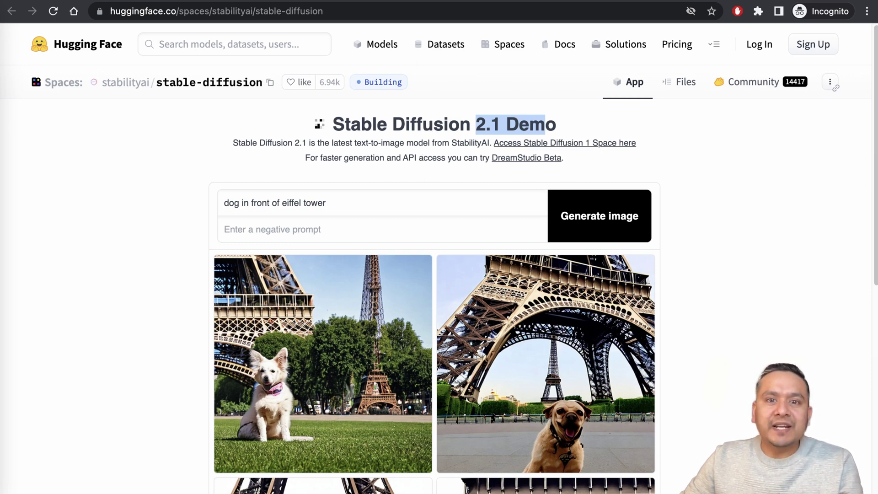
key(ctrl+Tab)
scroll(155, 372, up, 15)
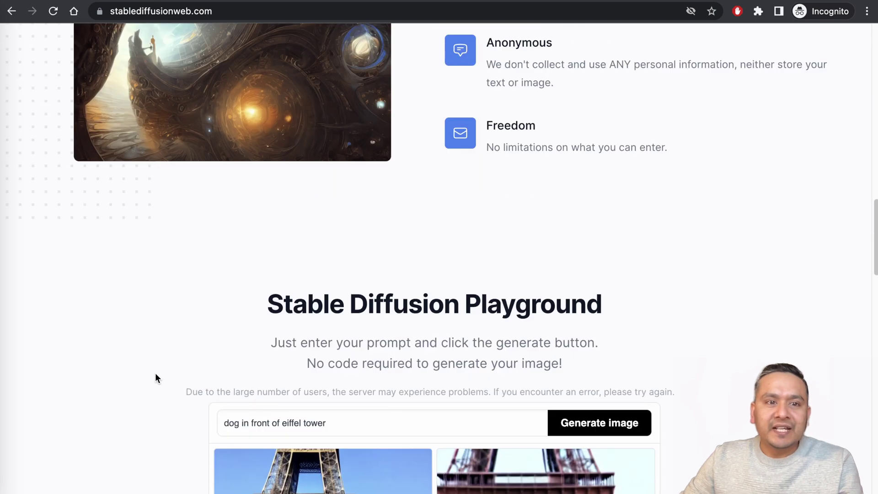
scroll(167, 393, up, 3)
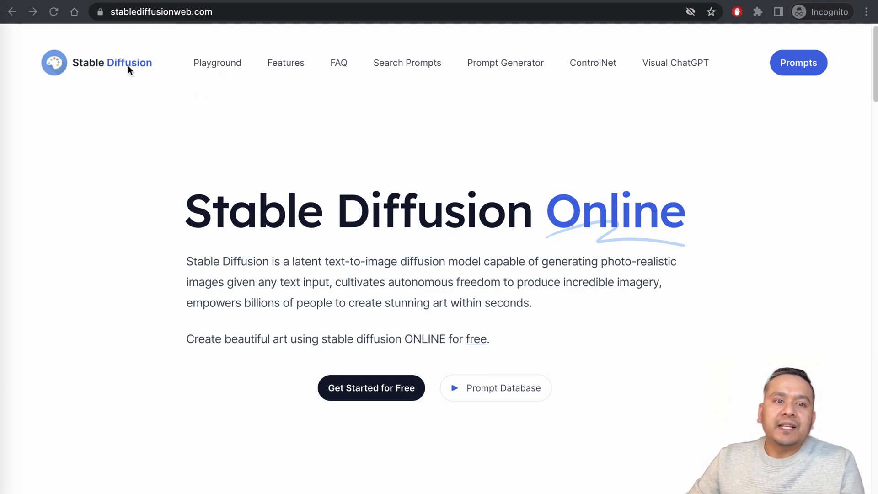
- Open the Stable Diffusion Playground and review its prompt and the generated images of a dog in front of the Eiffel Tower
click(127, 109)
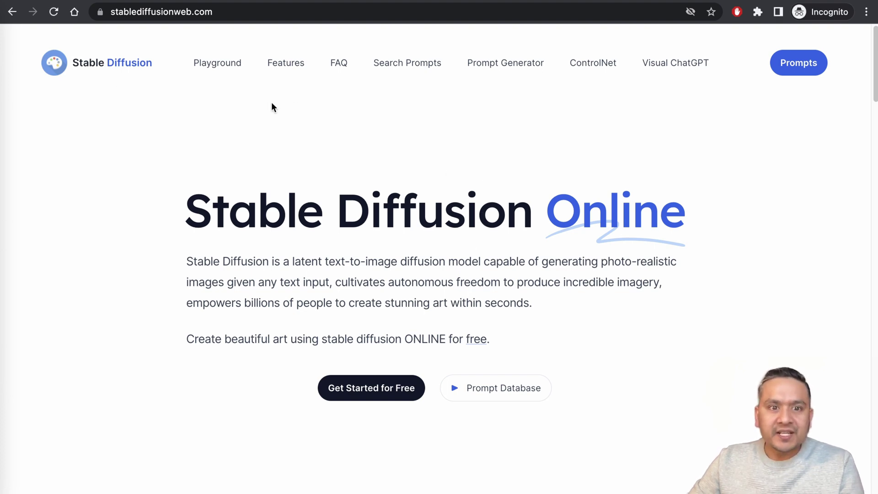
click(217, 65)
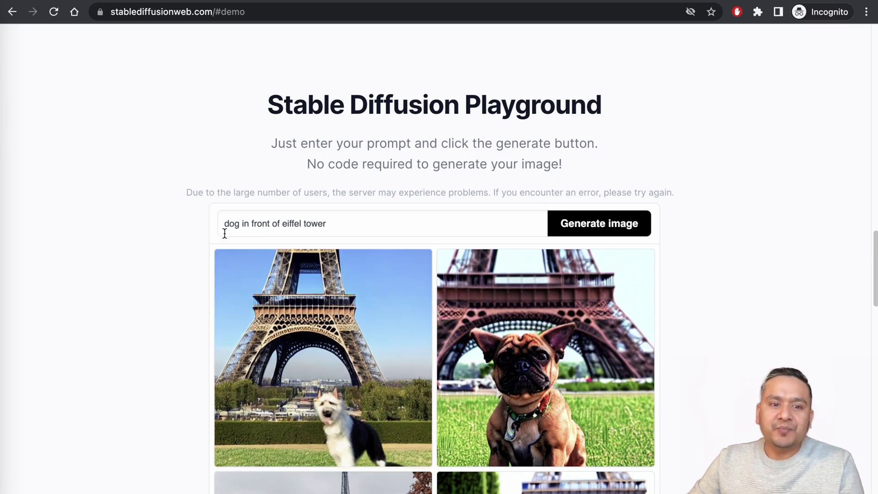
drag(224, 224, 332, 226)
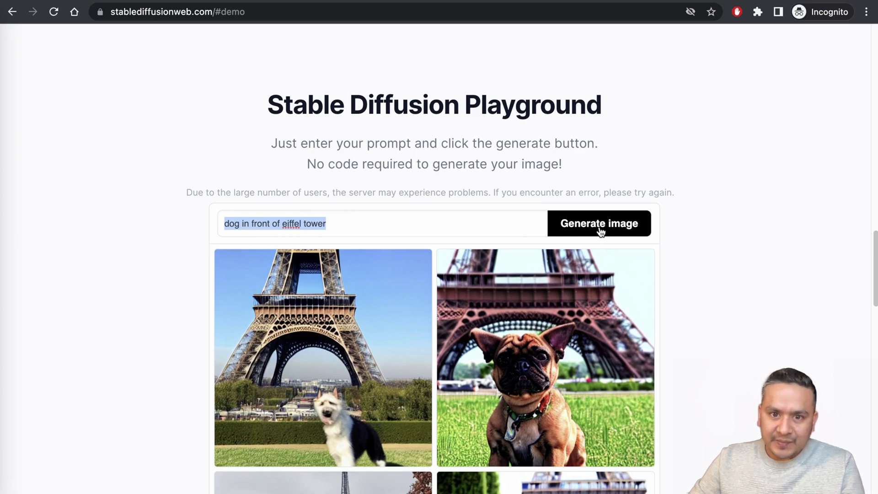
scroll(414, 382, down, 2)
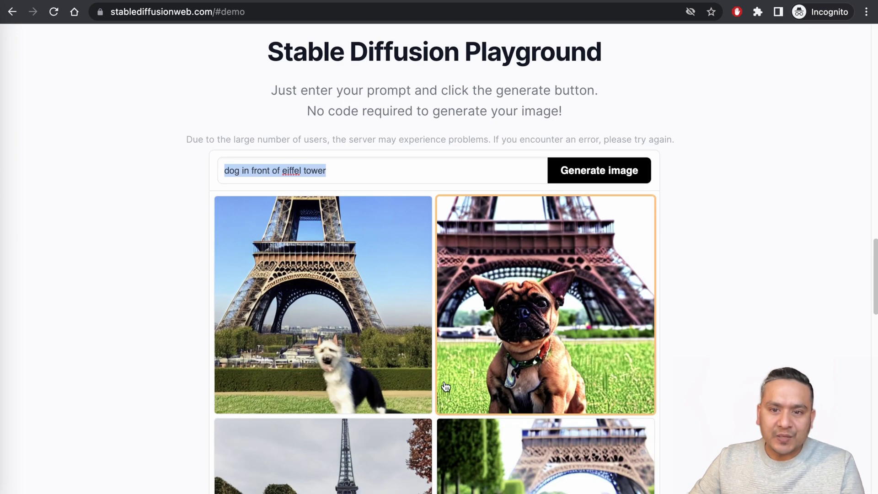
scroll(446, 386, down, 4)
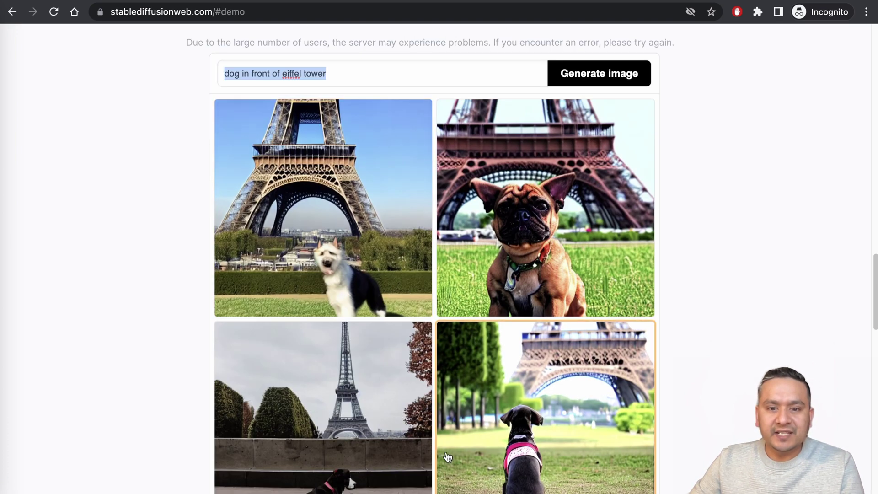
scroll(443, 444, down, 5)
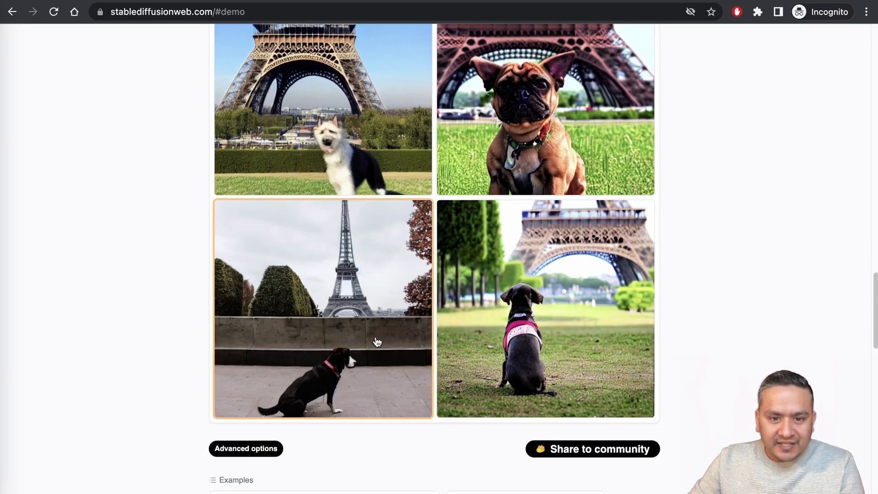
- Enlarge the third and fourth generated dog images in the playground gallery to inspect them
click(377, 342)
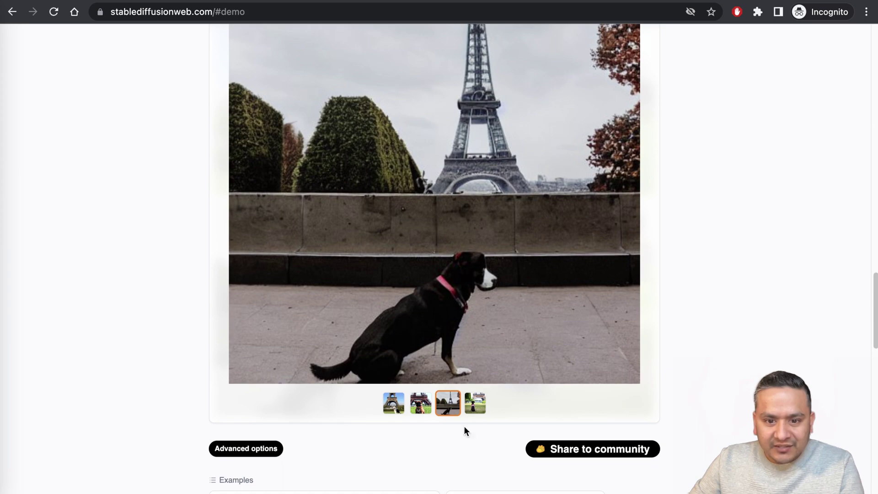
click(476, 405)
scroll(492, 268, up, 3)
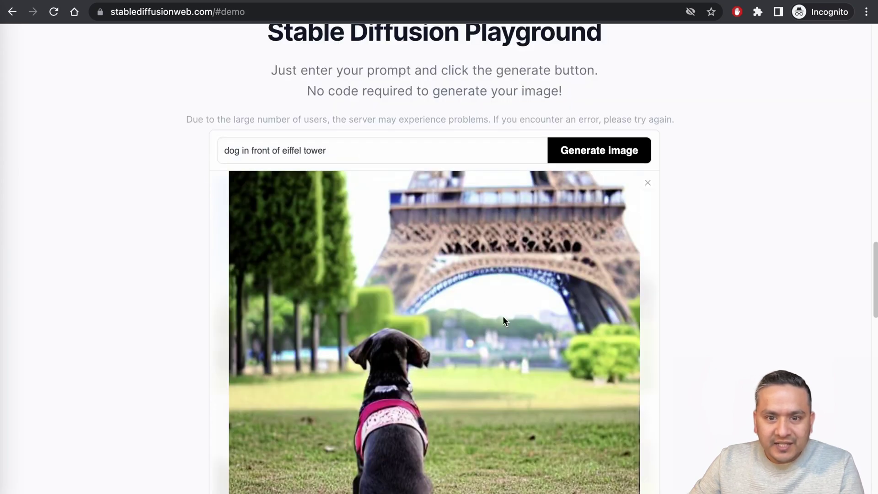
scroll(456, 394, down, 8)
- Read the site's feature descriptions, highlighting the headings on high quality images and GPU enabled fast generation
scroll(437, 397, up, 15)
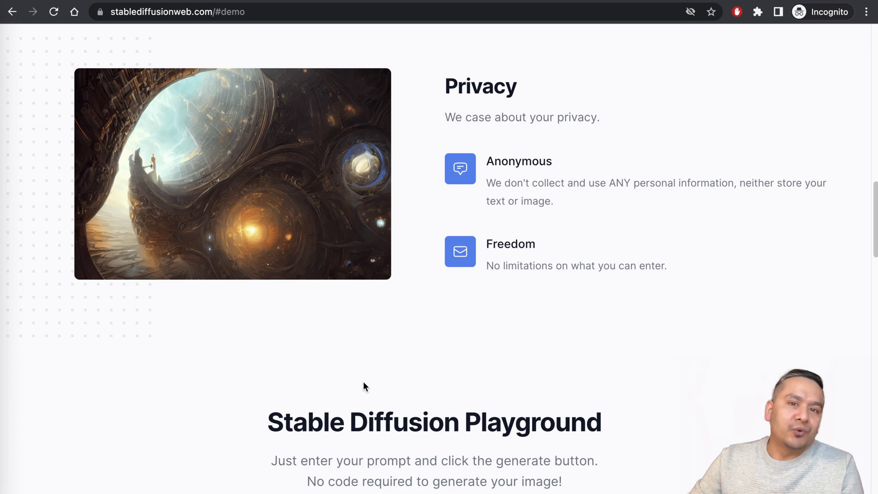
scroll(302, 384, up, 6)
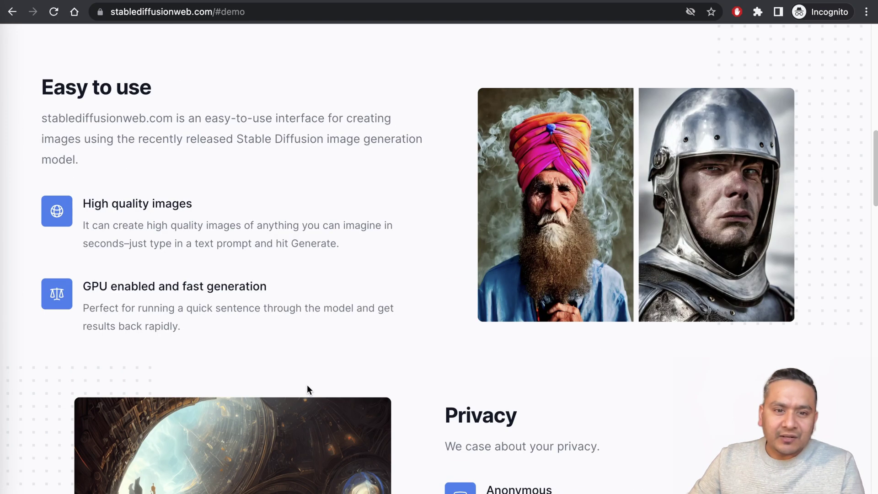
scroll(313, 319, up, 5)
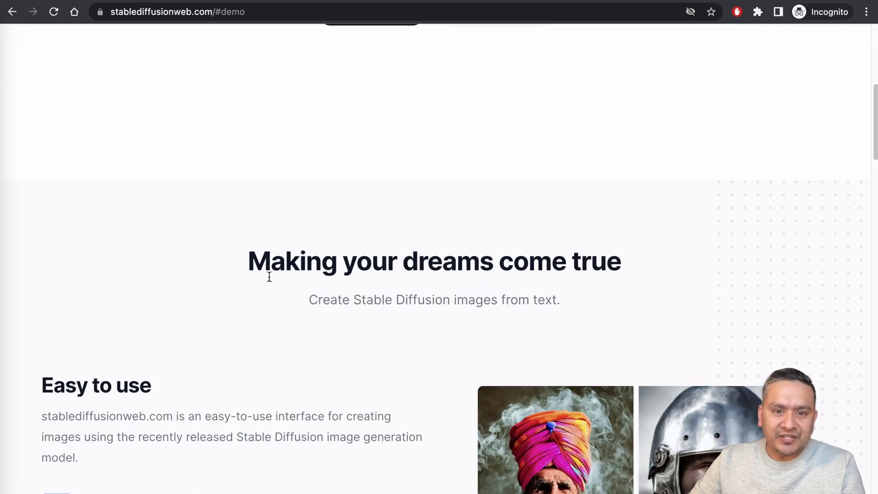
scroll(269, 277, down, 2)
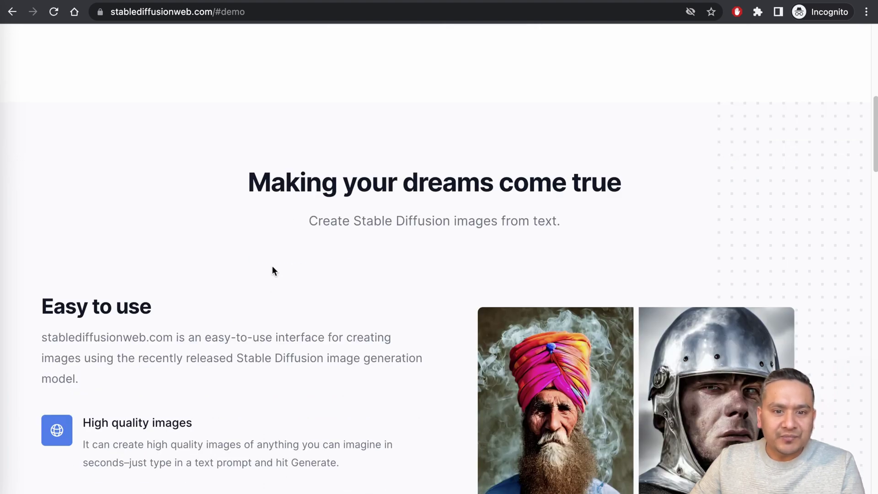
scroll(276, 252, down, 1)
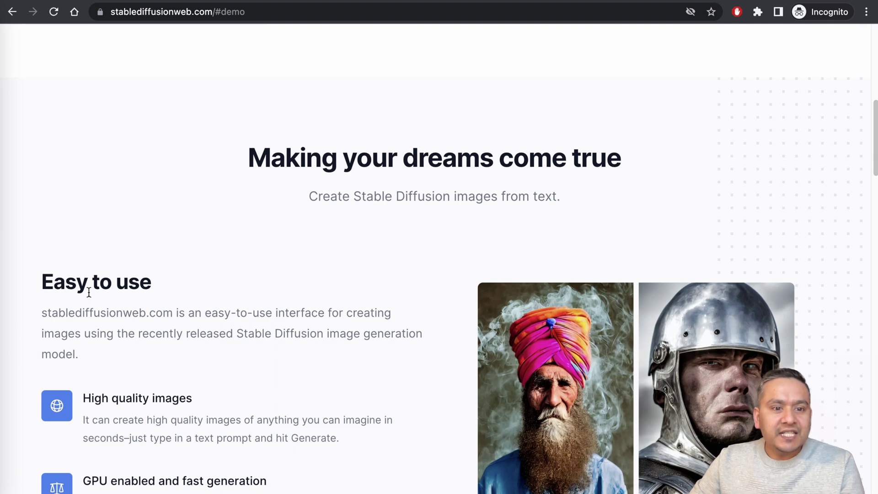
scroll(92, 296, down, 2)
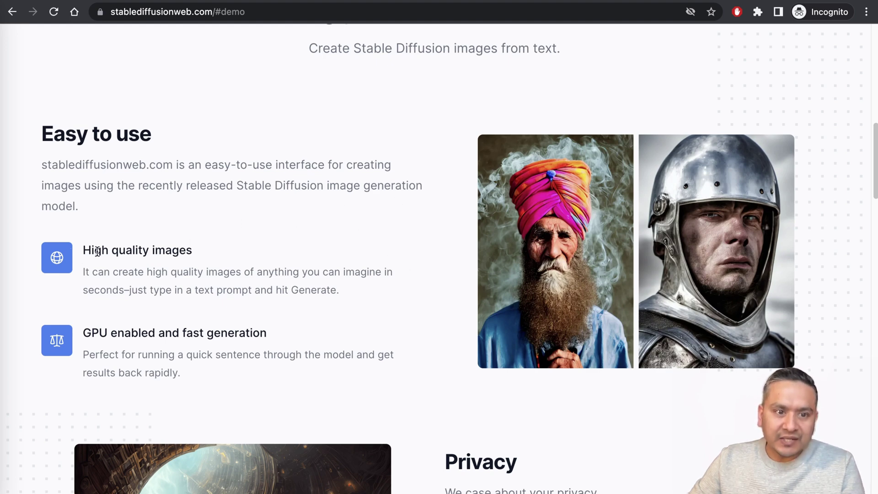
drag(82, 250, 190, 255)
drag(83, 332, 268, 339)
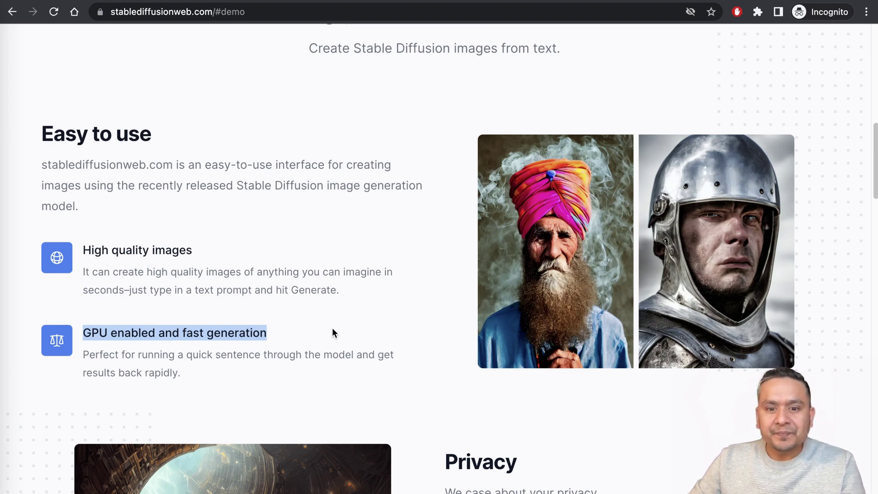
scroll(332, 333, down, 9)
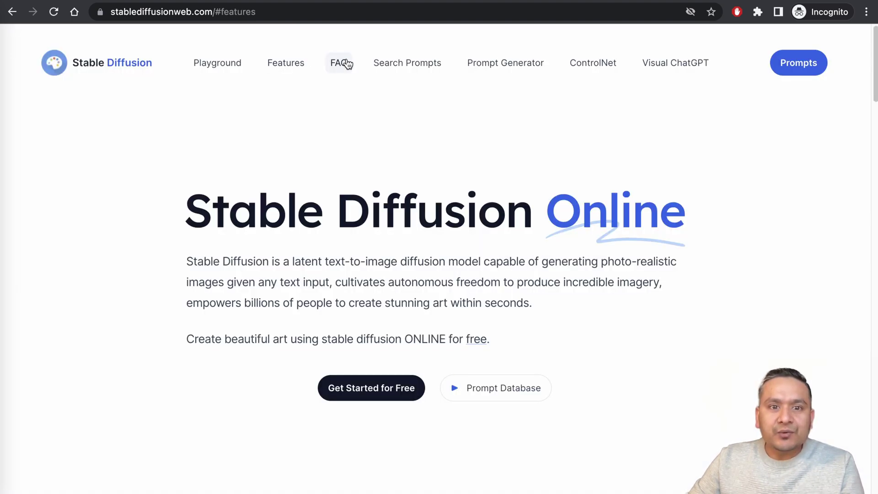
- Open the FAQ and read the answers, highlighting the model's training dataset and the Prompt Database recommendation
click(346, 64)
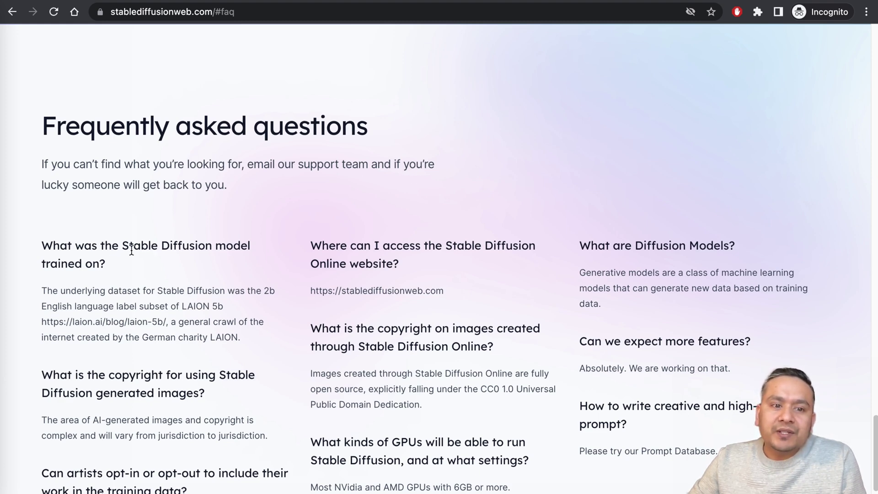
drag(108, 262, 45, 243)
drag(42, 291, 278, 308)
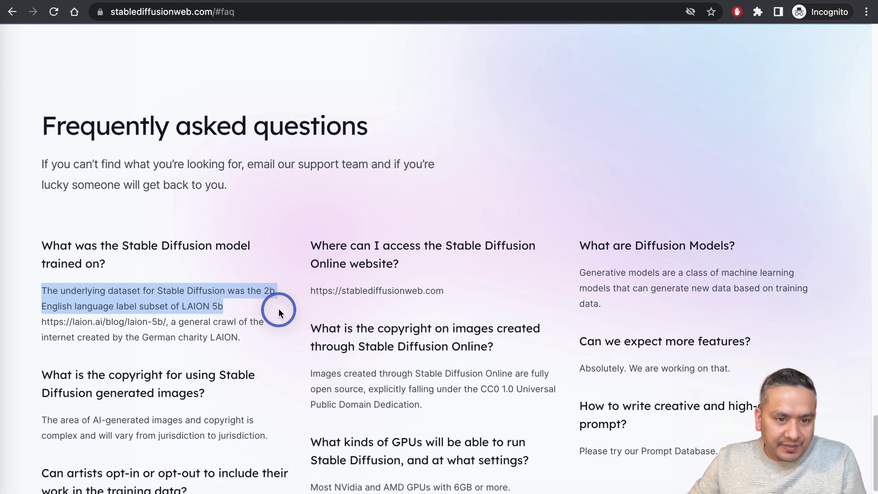
drag(278, 308, 274, 339)
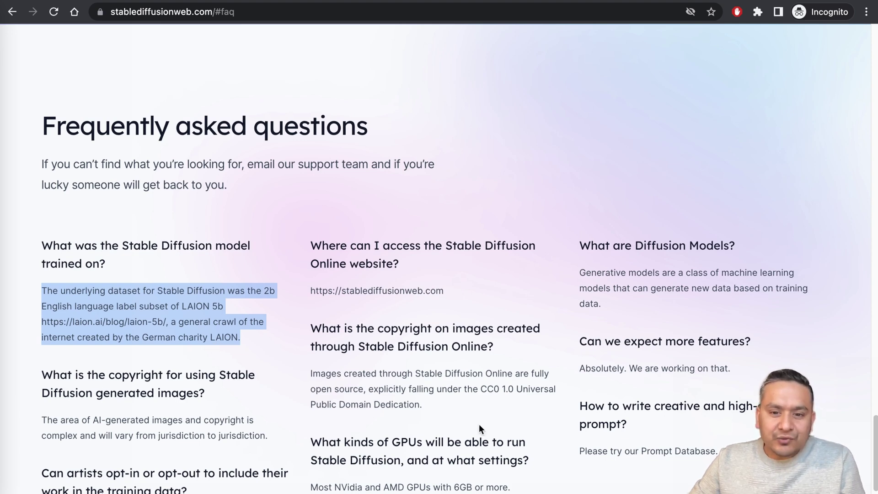
scroll(542, 358, down, 2)
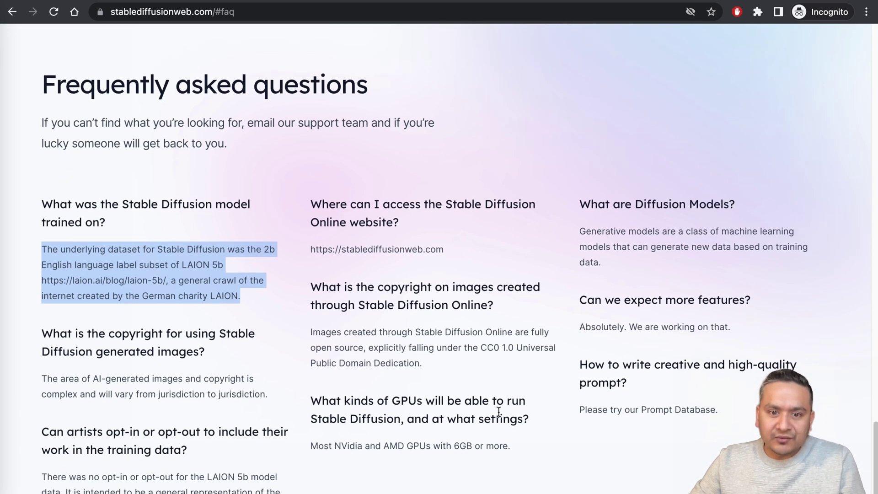
scroll(498, 412, down, 2)
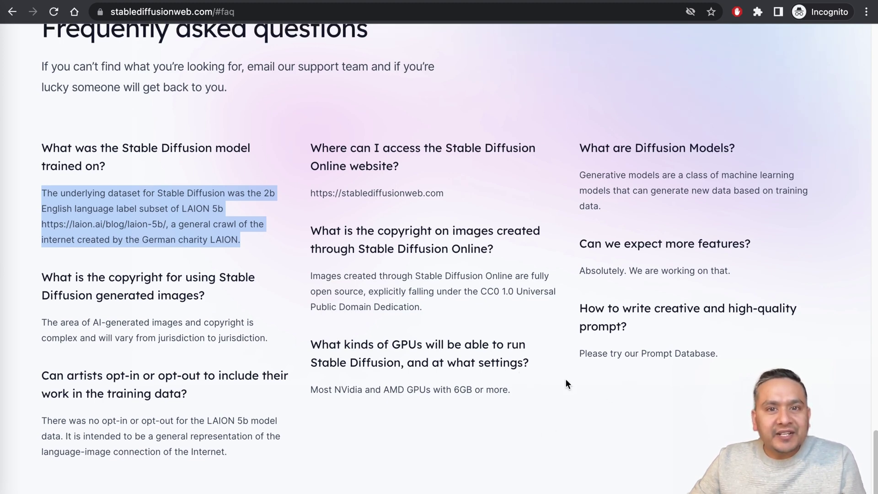
drag(640, 355, 721, 357)
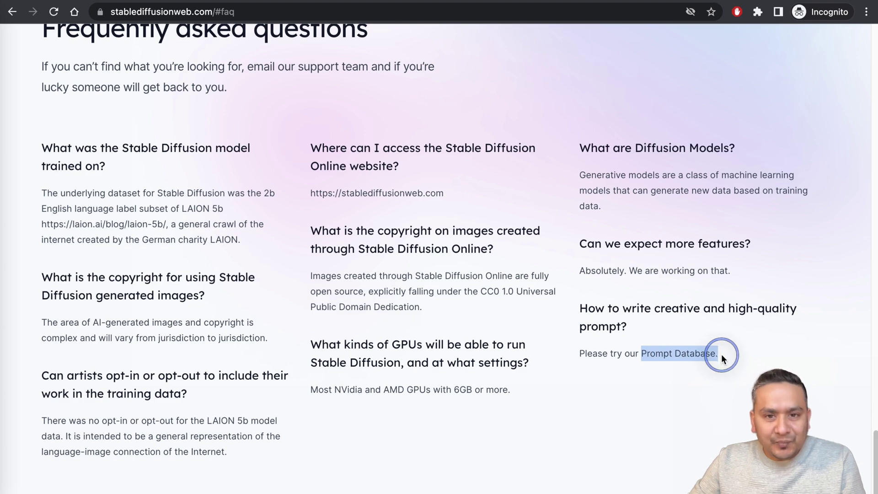
- Open the Visual ChatGPT page and view its language choice and OpenAI API key field
scroll(576, 375, up, 15)
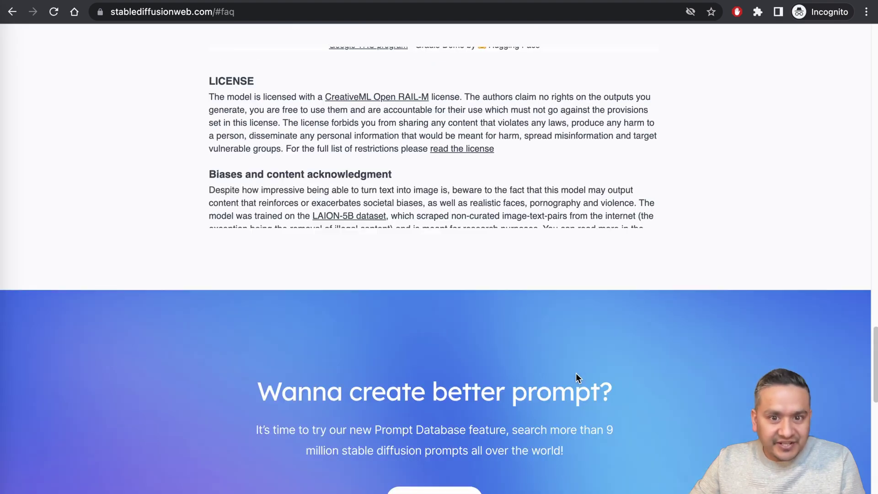
scroll(575, 373, up, 20)
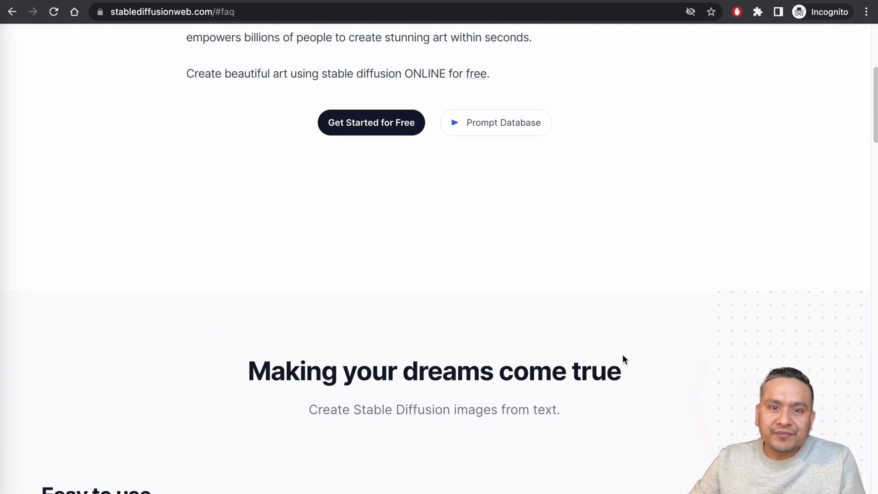
scroll(622, 354, up, 6)
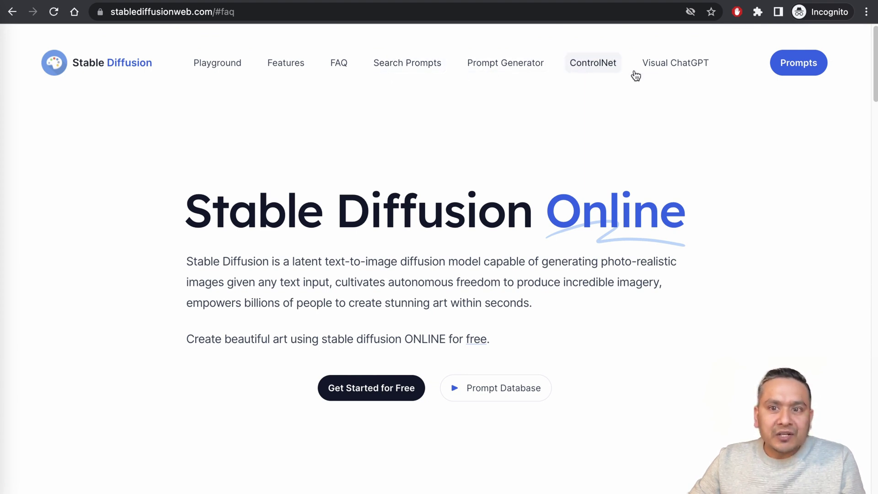
click(668, 65)
scroll(410, 269, down, 5)
click(410, 268)
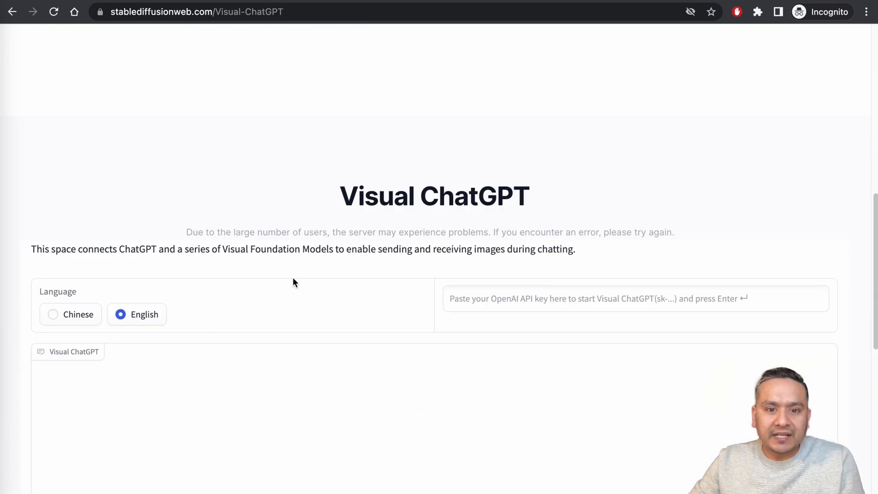
- Leave the Visual ChatGPT page, open the ControlNet page and its demo, and view the image upload and prompt fields
click(560, 259)
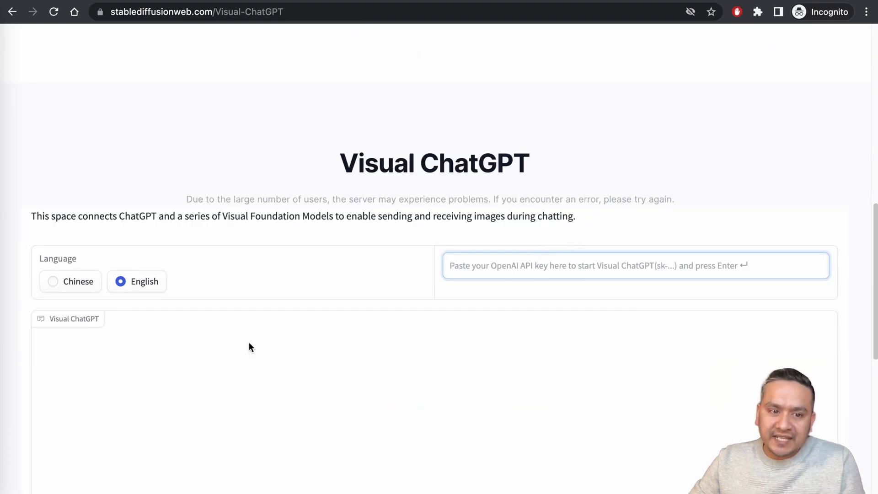
scroll(358, 326, up, 12)
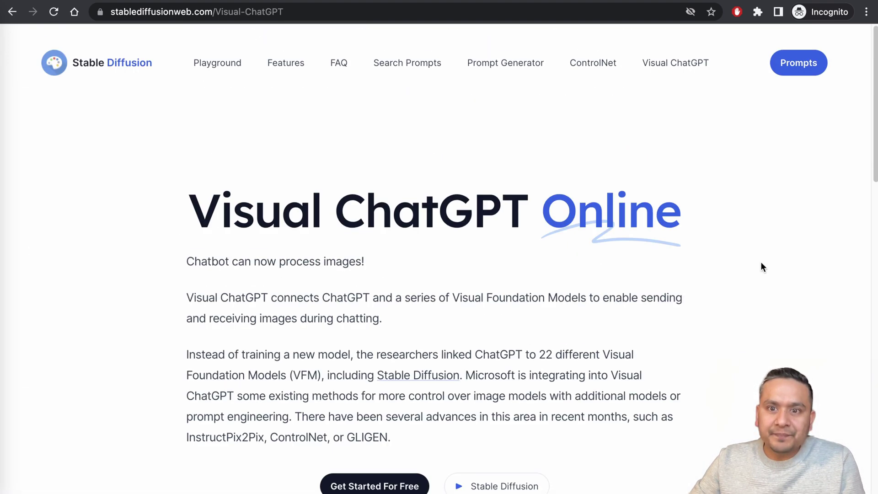
click(582, 69)
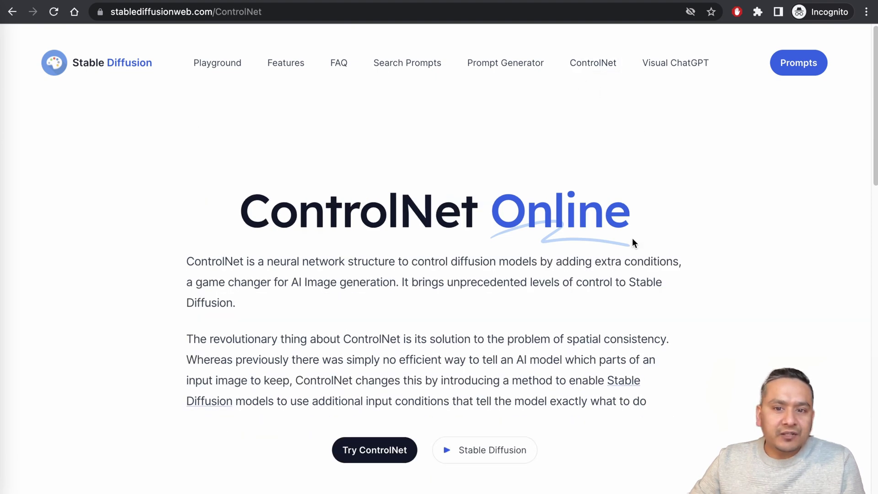
scroll(650, 268, down, 6)
scroll(652, 267, up, 5)
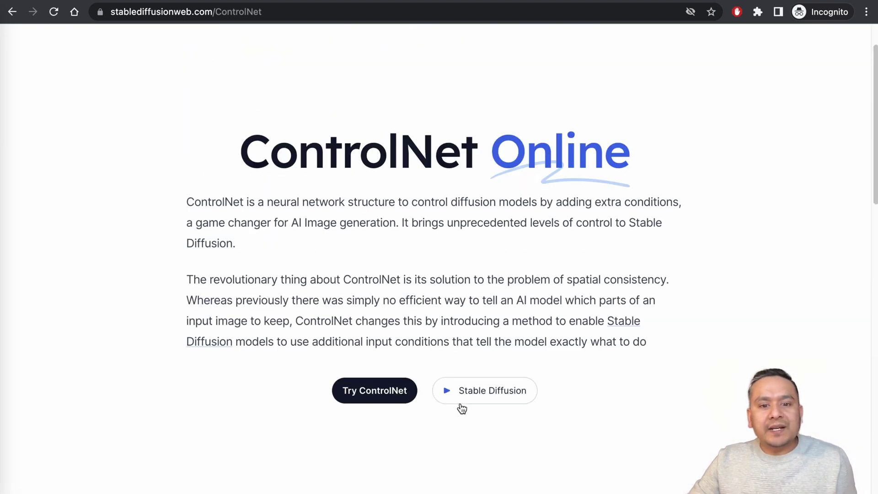
click(380, 401)
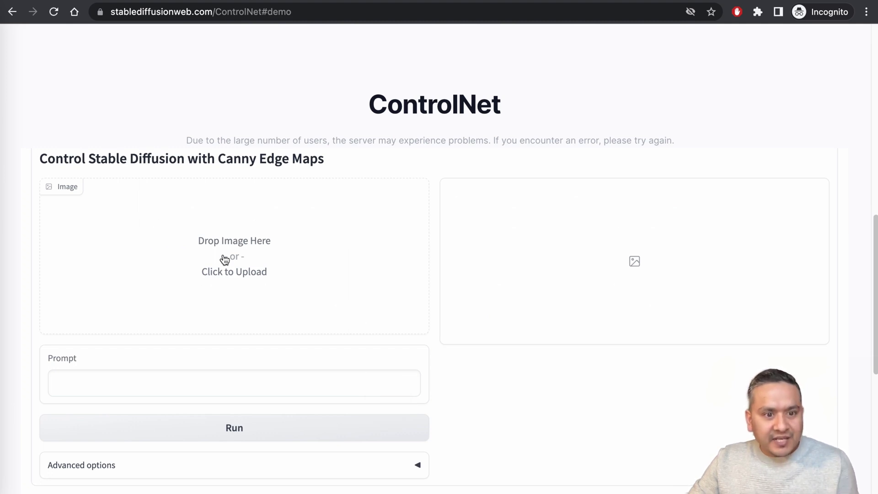
click(88, 386)
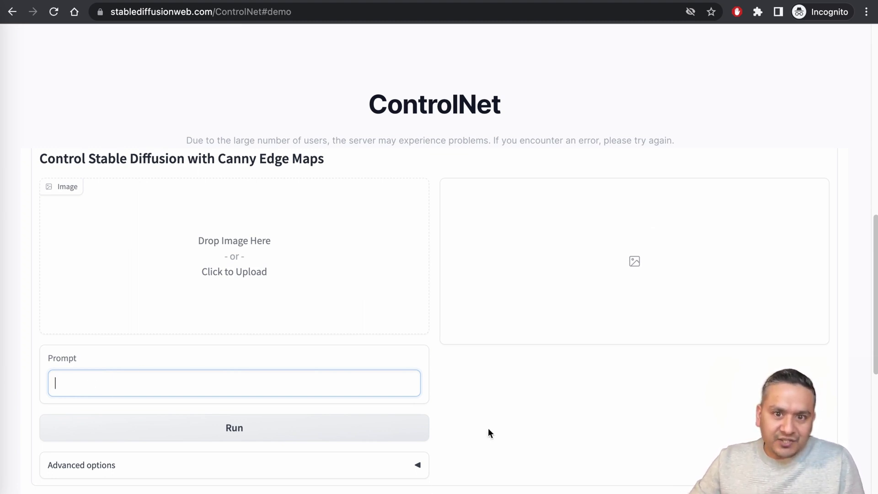
- Open the Stable Diffusion prompt search page and search for "dog in front of eiffel tower"
scroll(526, 425, up, 13)
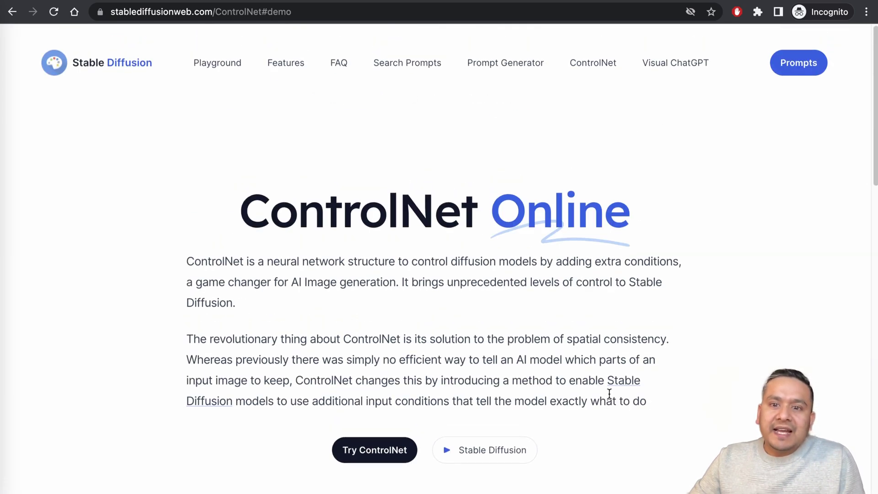
click(399, 71)
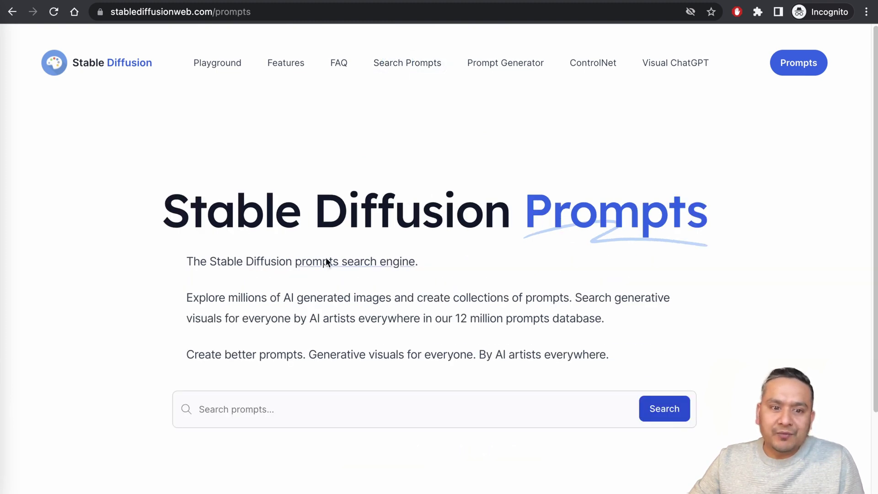
click(255, 414)
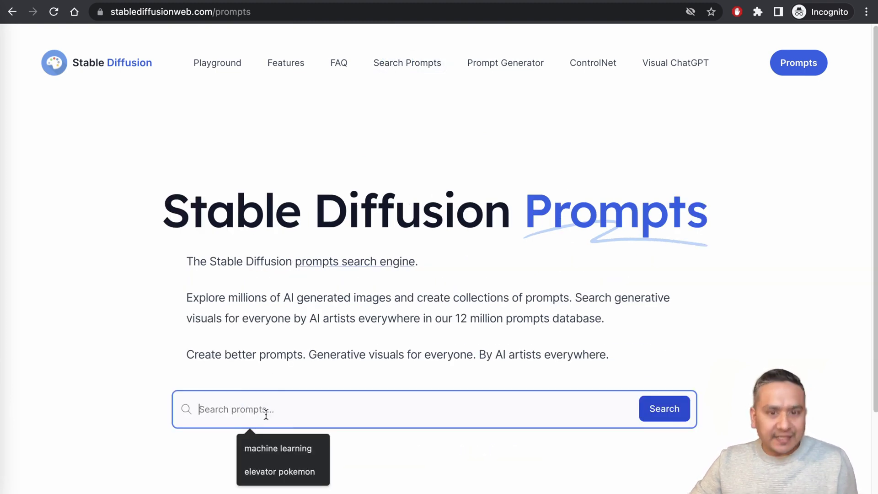
text(dog in front of eiffel tower)
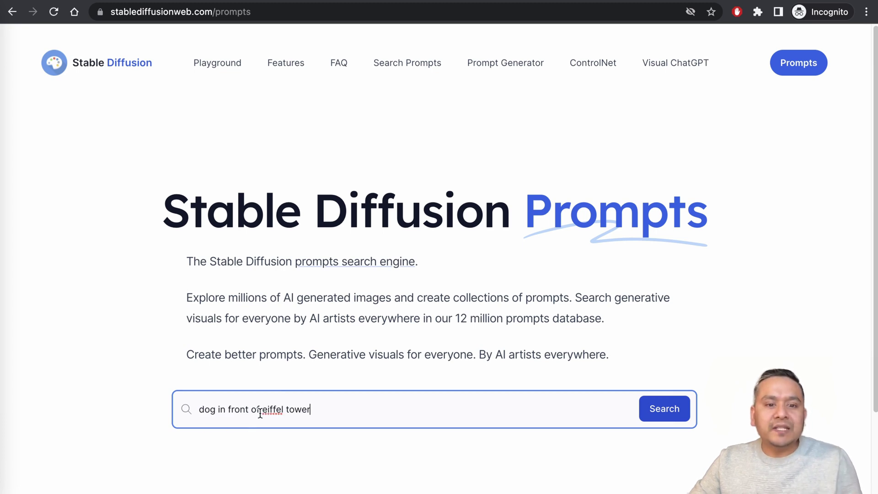
click(653, 411)
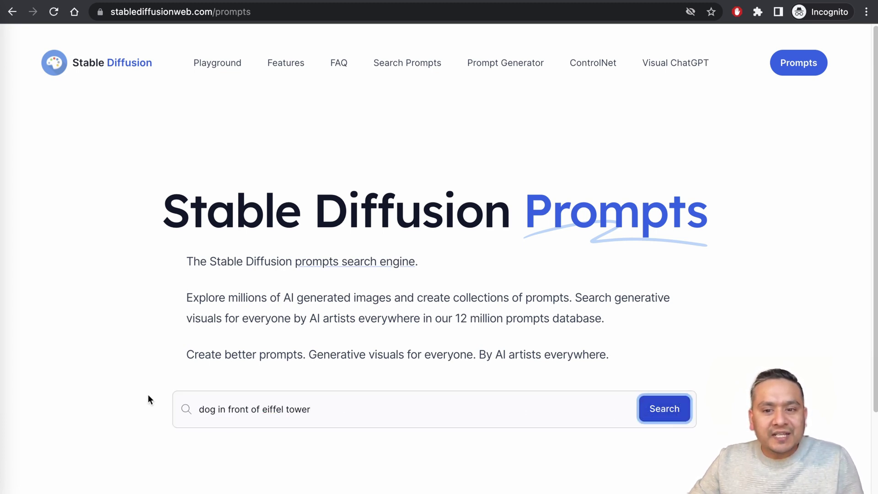
- Browse the prompt search results, examining the example images and the detailed prompt text beneath each one
scroll(153, 386, down, 6)
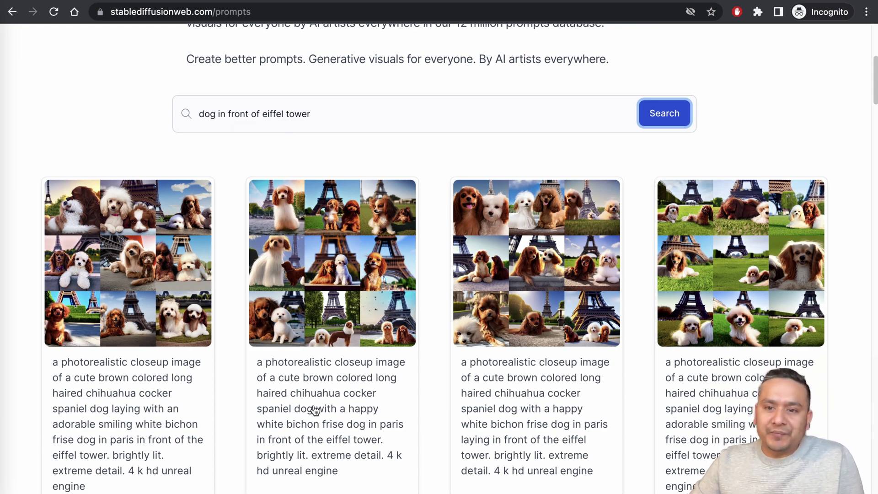
scroll(455, 348, down, 4)
scroll(422, 387, down, 4)
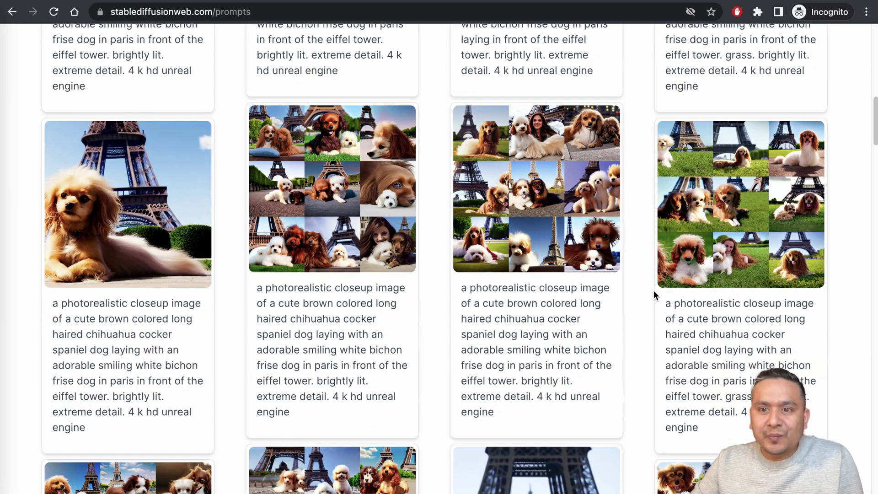
scroll(422, 315, down, 7)
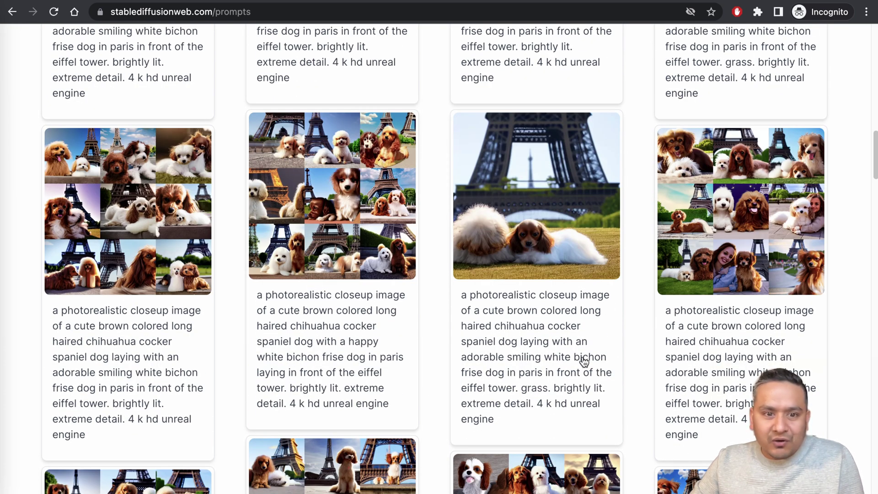
scroll(328, 363, down, 7)
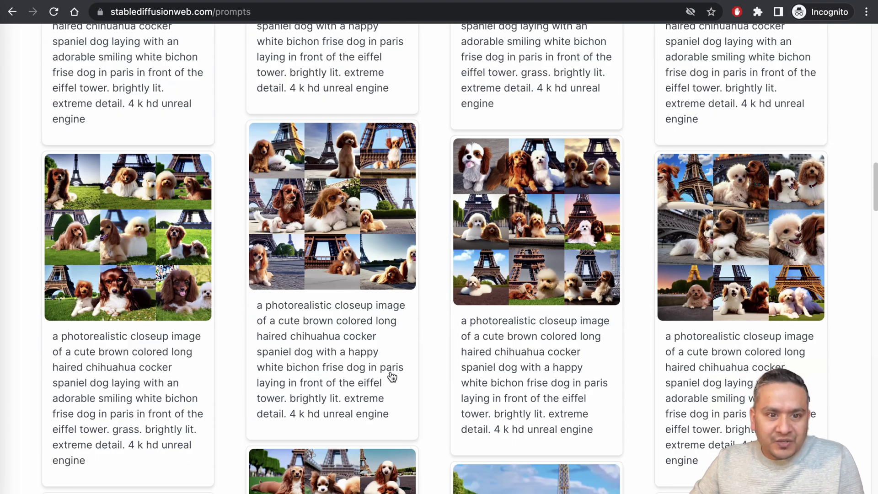
scroll(392, 376, down, 5)
scroll(393, 357, down, 5)
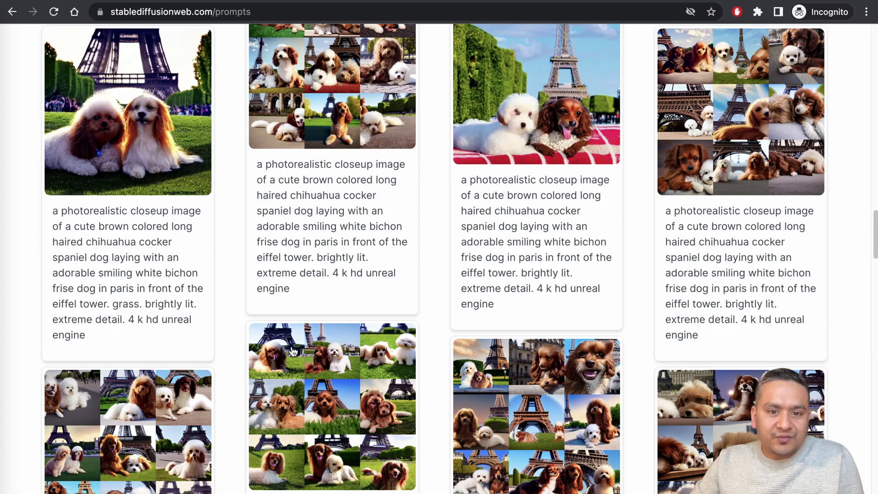
scroll(402, 355, down, 4)
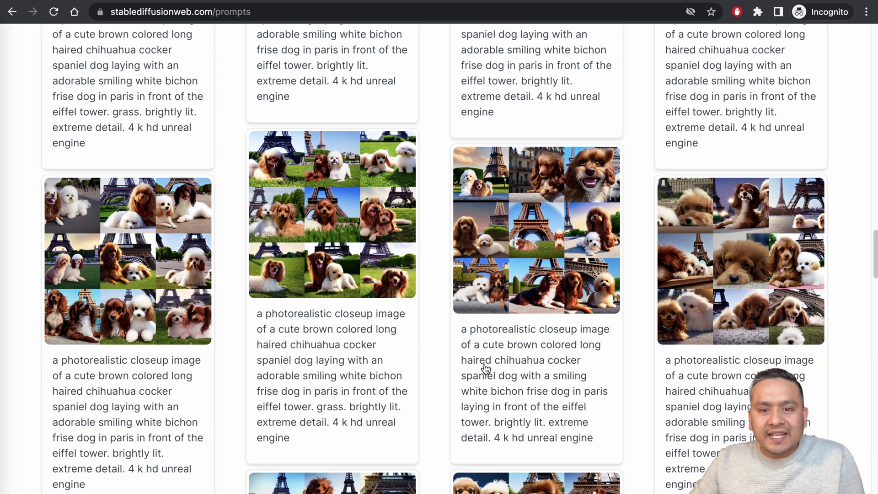
scroll(484, 366, down, 1)
scroll(479, 365, down, 4)
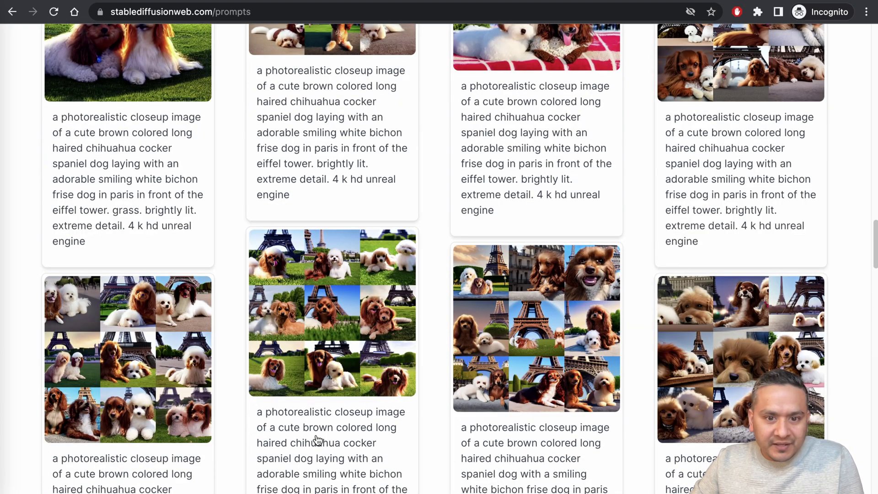
scroll(311, 442, down, 1)
scroll(310, 442, down, 4)
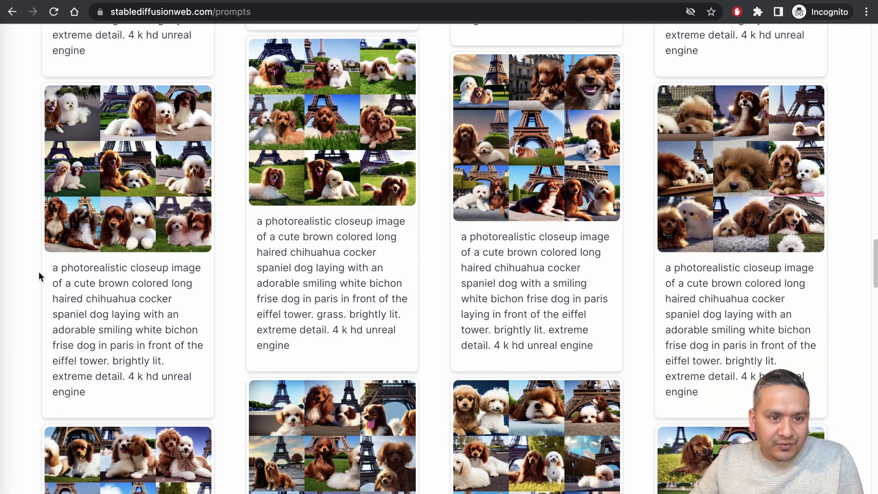
- Copy a result's "a photorealistic closeup image of a cute brown colored long haired chihuahua cocker spaniel dog" prompt and generate images from it in the playground
drag(51, 270, 99, 407)
key(super+c)
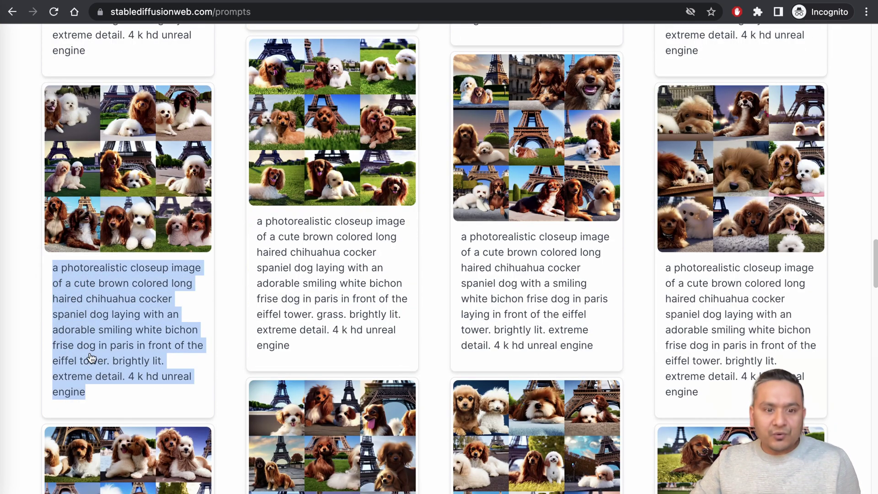
scroll(407, 290, up, 15)
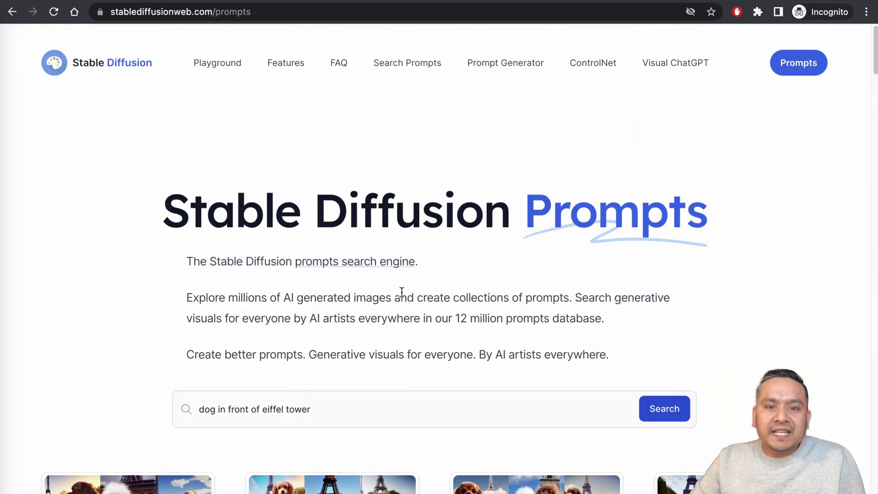
click(188, 69)
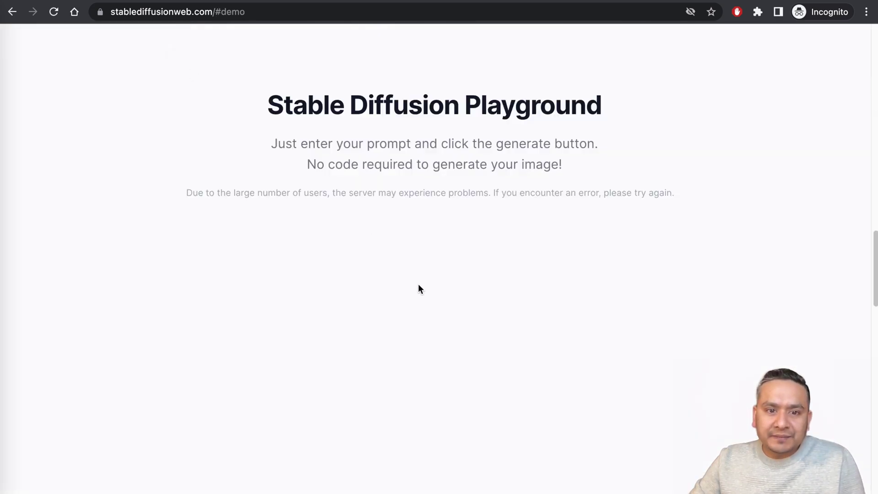
click(328, 252)
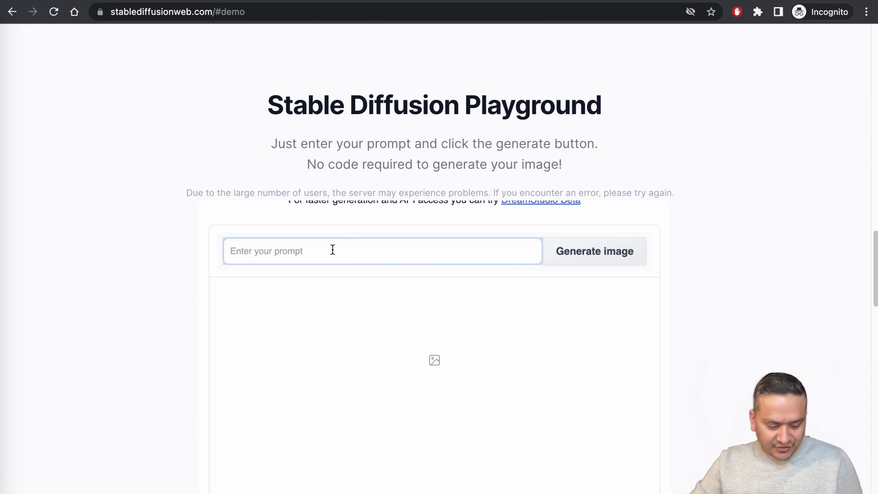
key(super+v)
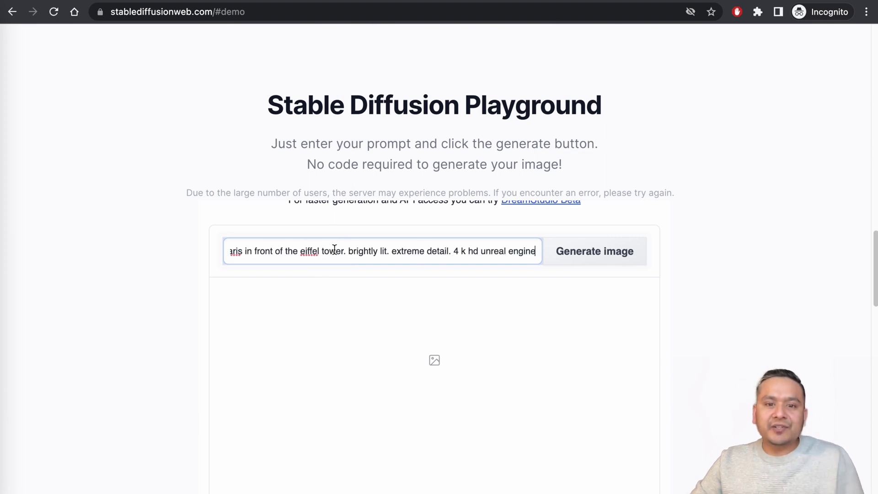
click(586, 261)
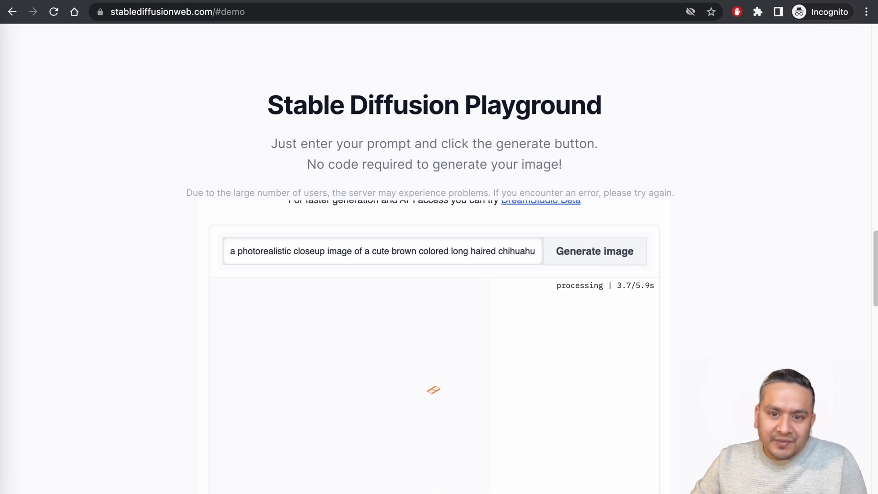
- View the newly generated dog images in the playground gallery and enlarge the third one
scroll(691, 384, down, 1)
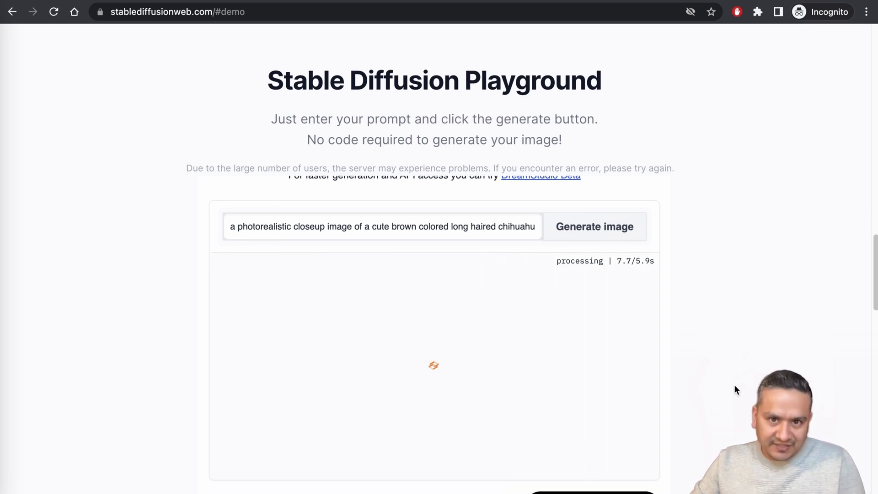
scroll(735, 385, down, 5)
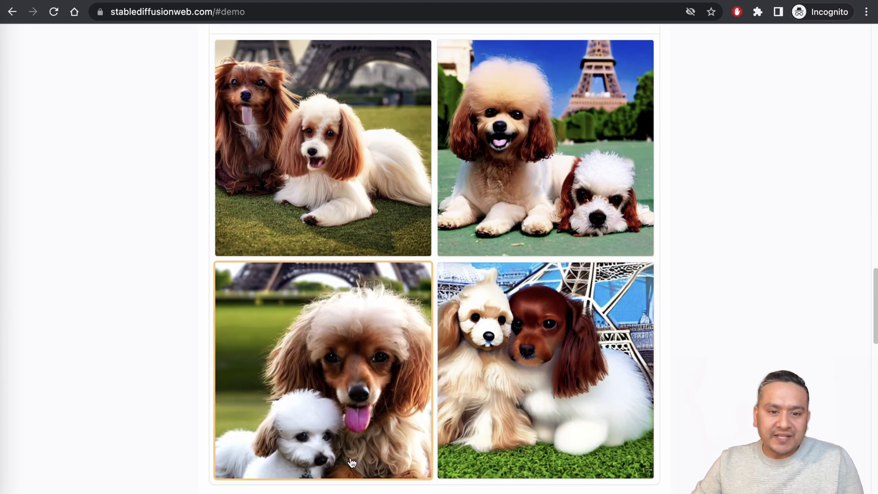
click(359, 392)
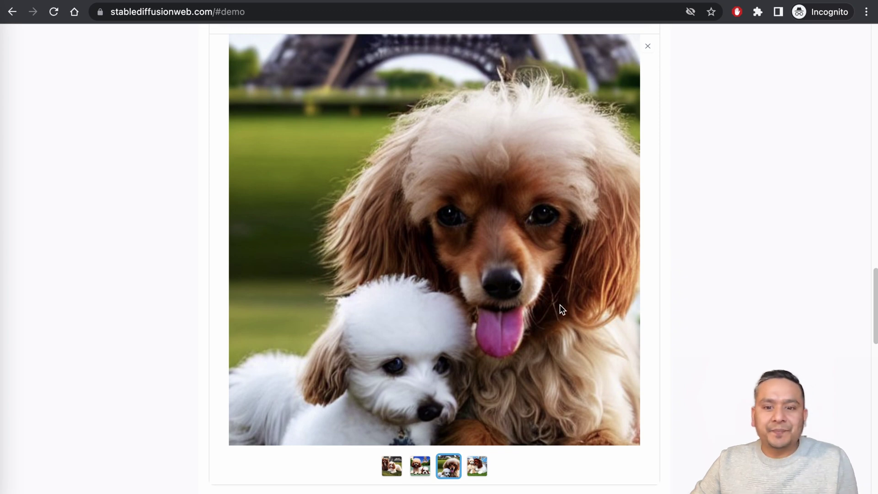
- Revisit the prompt search page, open the Prompt Generator page and highlight its opening paragraph
scroll(595, 366, up, 7)
scroll(611, 364, up, 15)
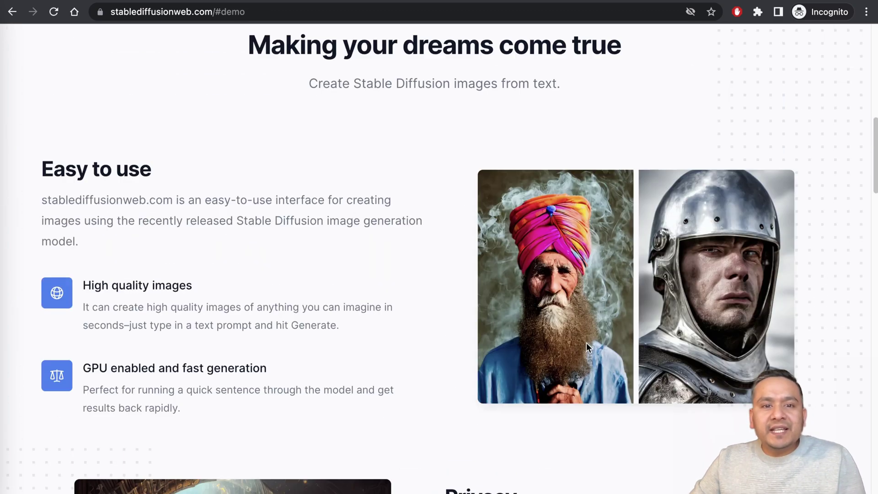
click(404, 69)
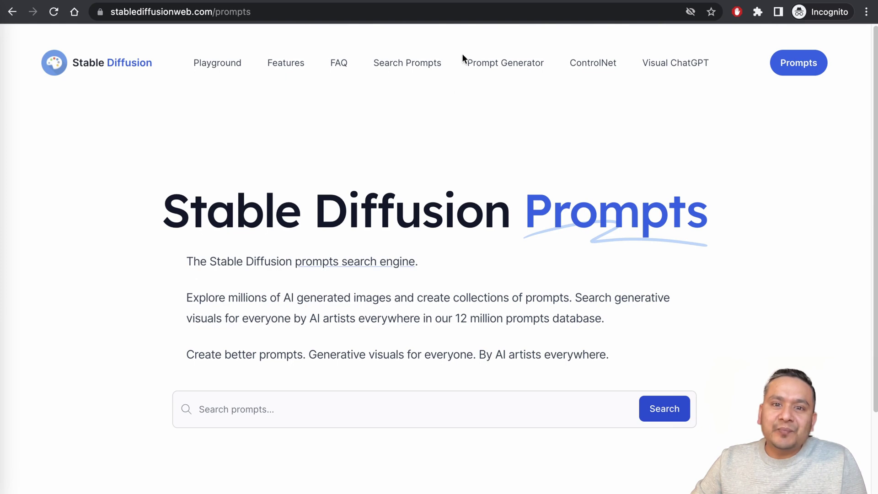
click(507, 69)
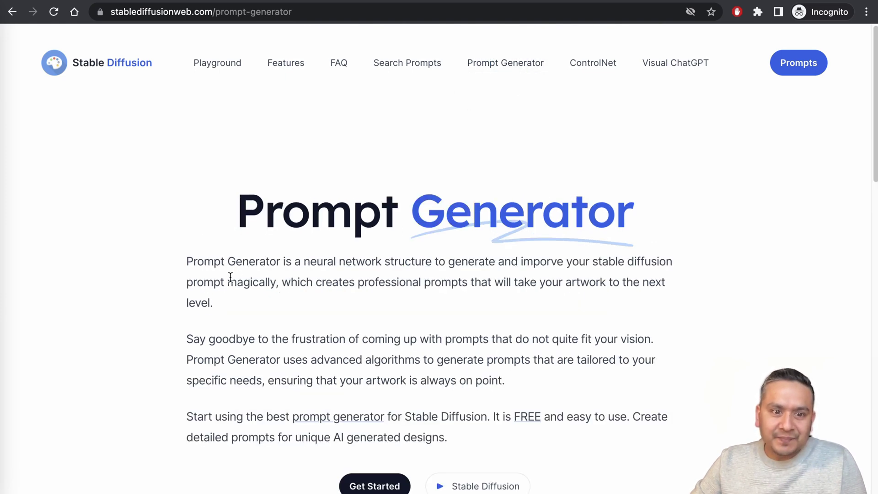
drag(187, 261, 225, 300)
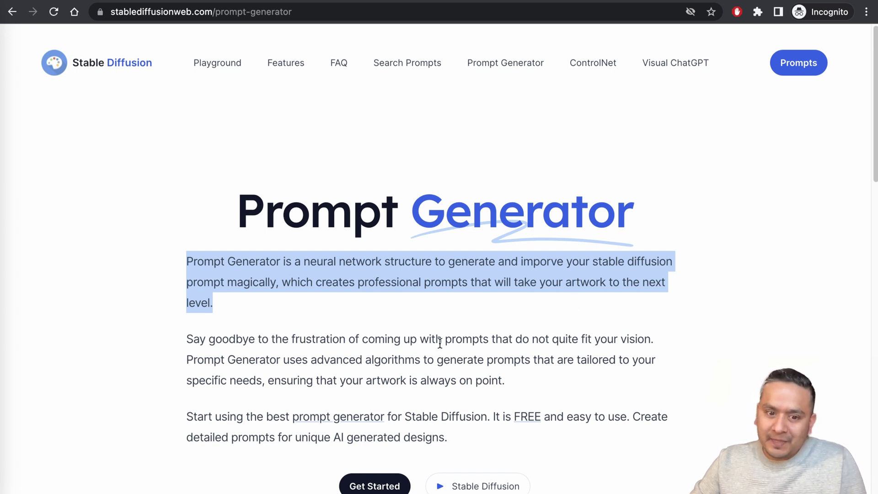
- Open the Prompt Generator demo, enter the short text prompt "dog in front of eiffel tower" and generate a prettified prompt from it
scroll(374, 417, down, 1)
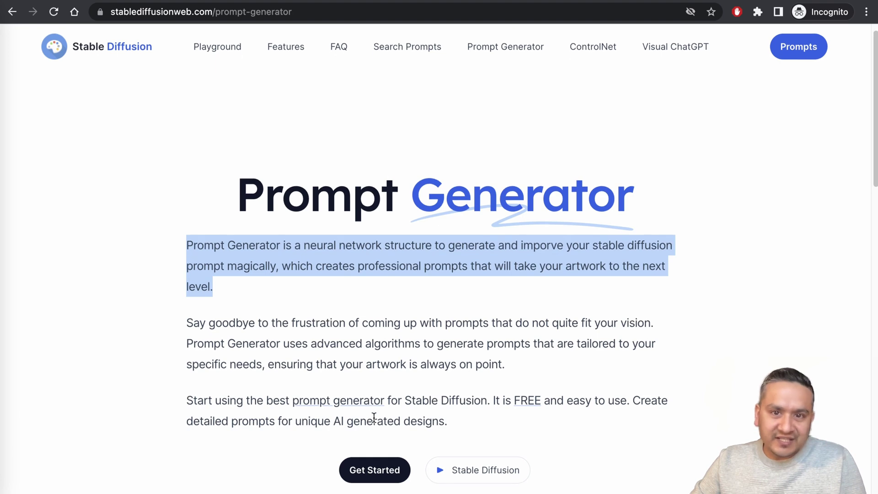
click(360, 462)
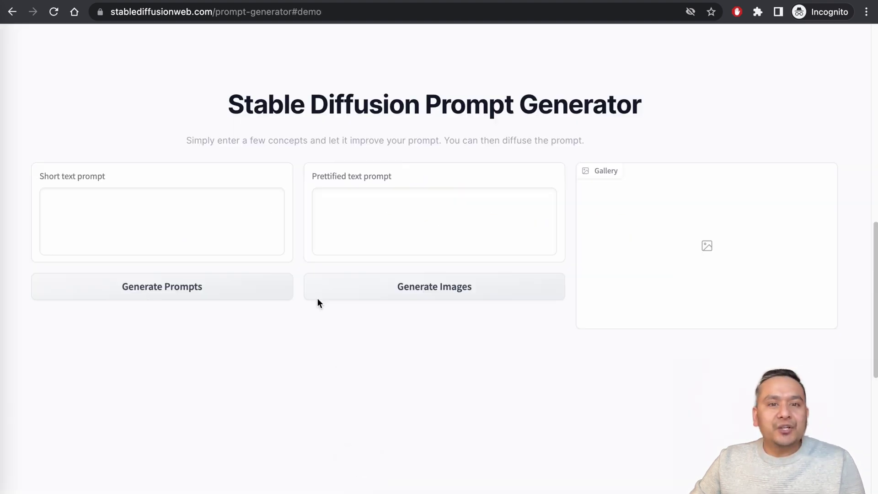
click(166, 219)
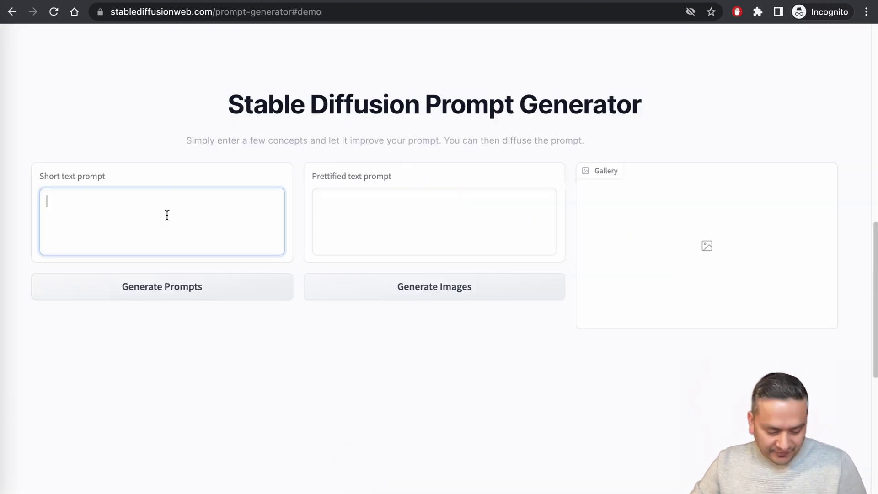
key(super+v)
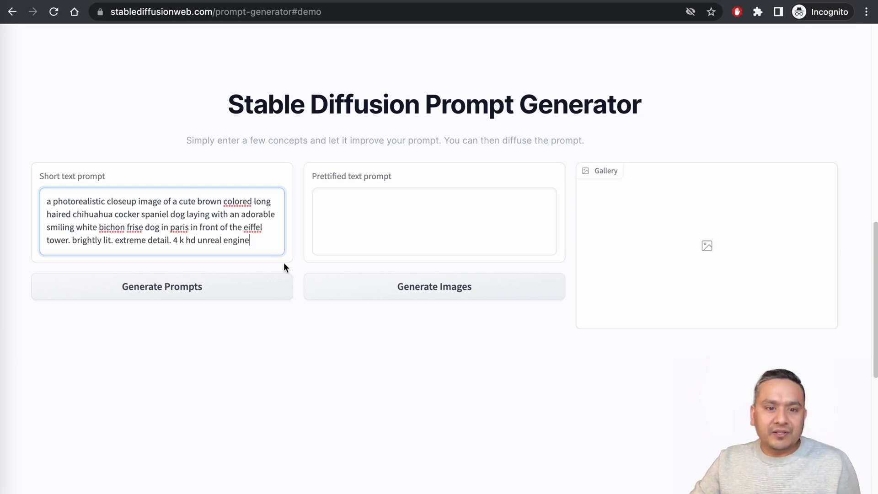
drag(257, 247, 18, 190)
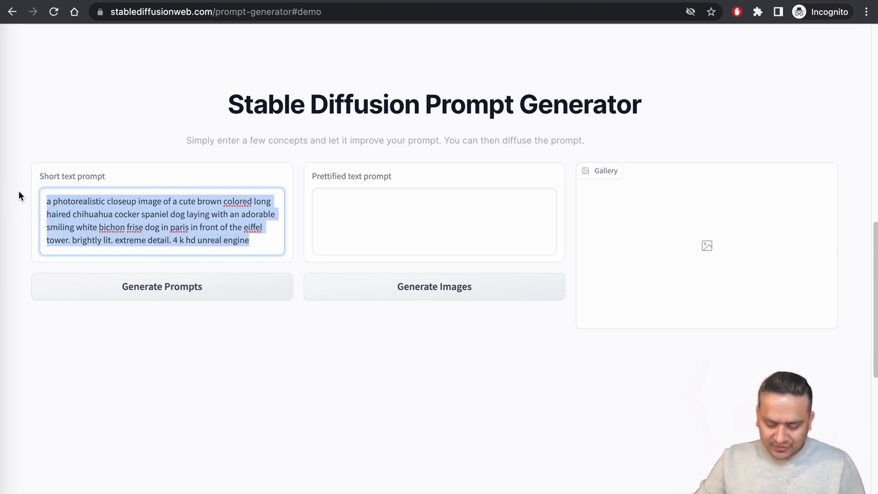
text(dog in f)
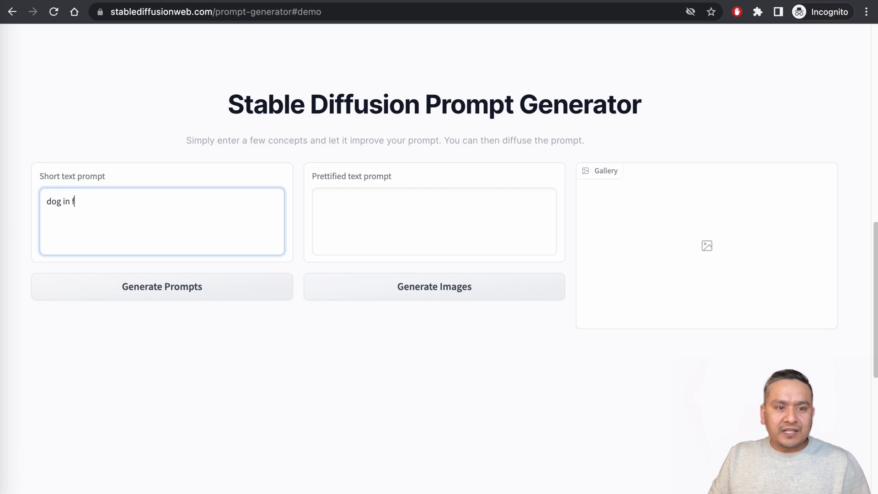
text(ront of eiff)
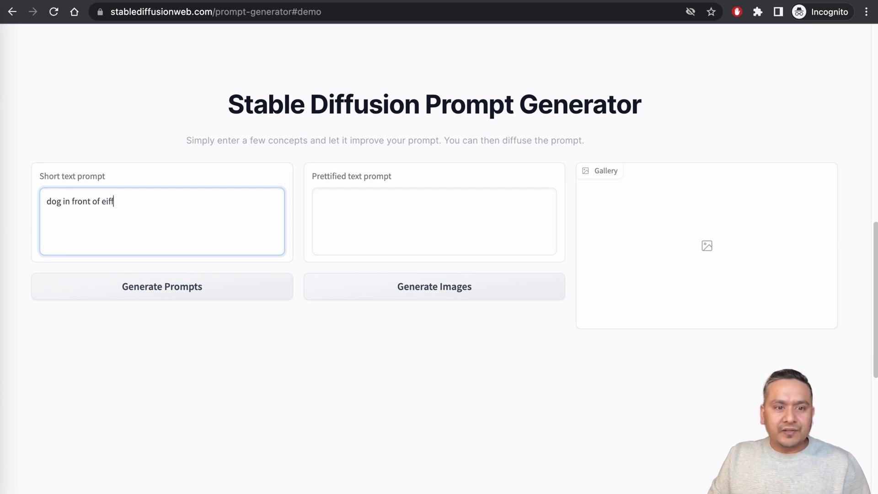
text(el tower)
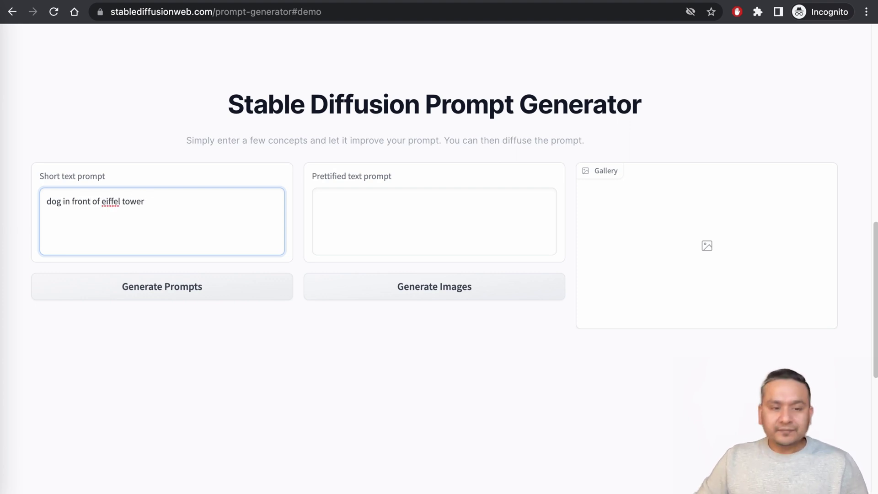
click(109, 282)
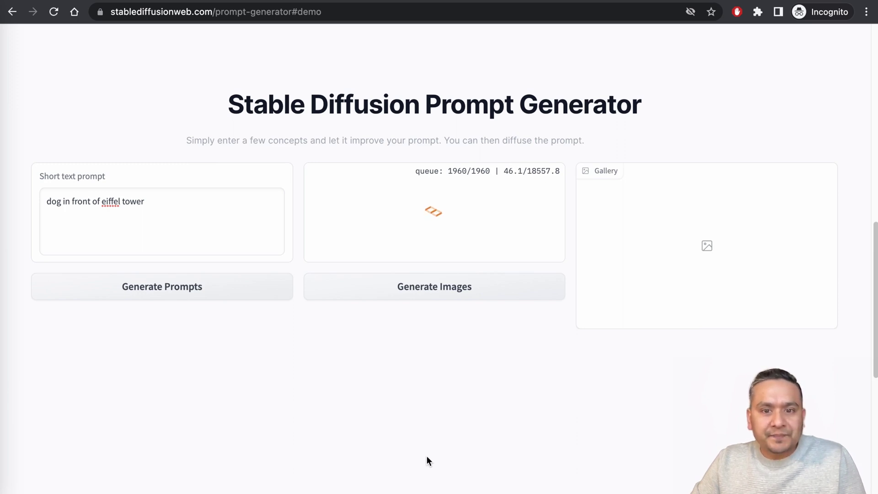
- Open the site's ControlNet page in a new tab and go to its Canny edge maps demo
scroll(474, 418, up, 10)
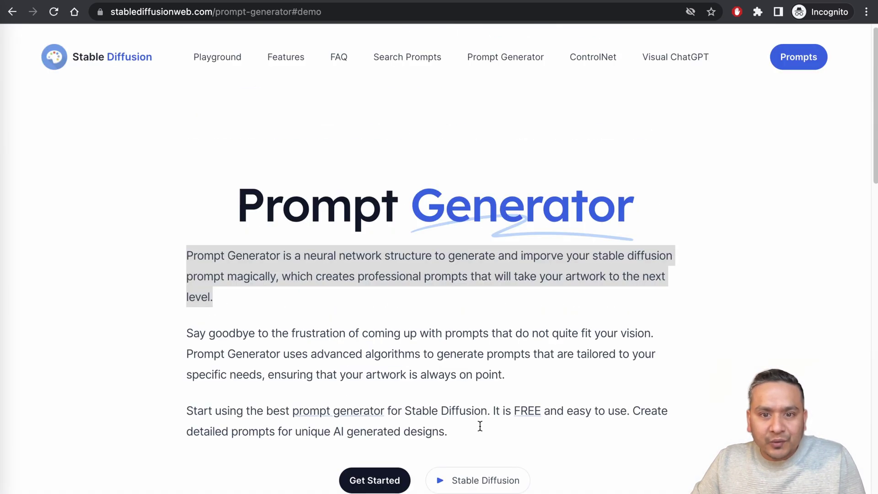
right_click(594, 73)
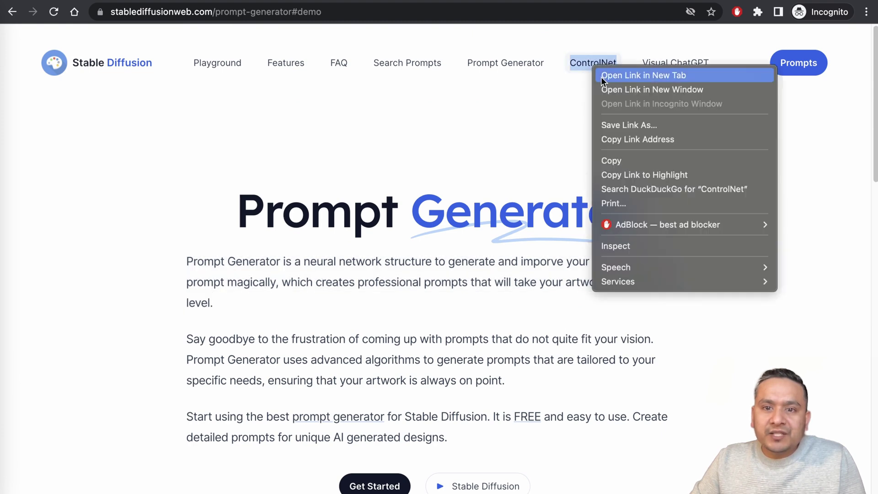
click(613, 73)
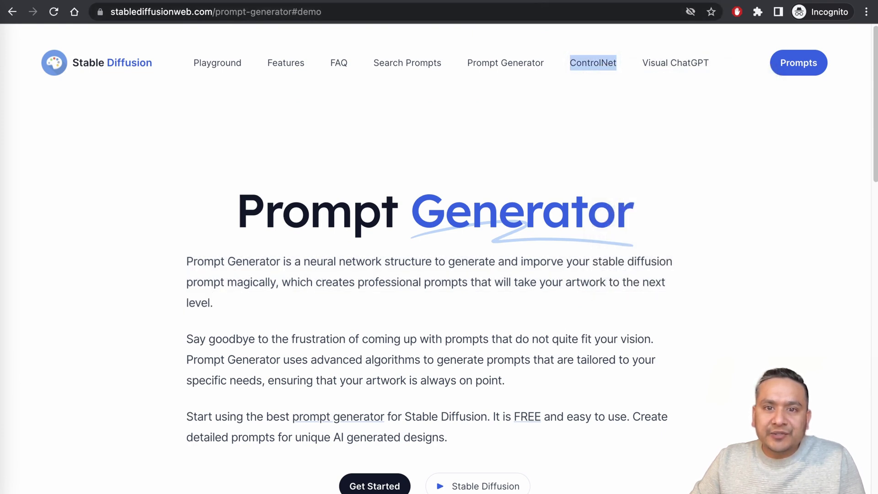
key(ctrl+Tab)
click(381, 458)
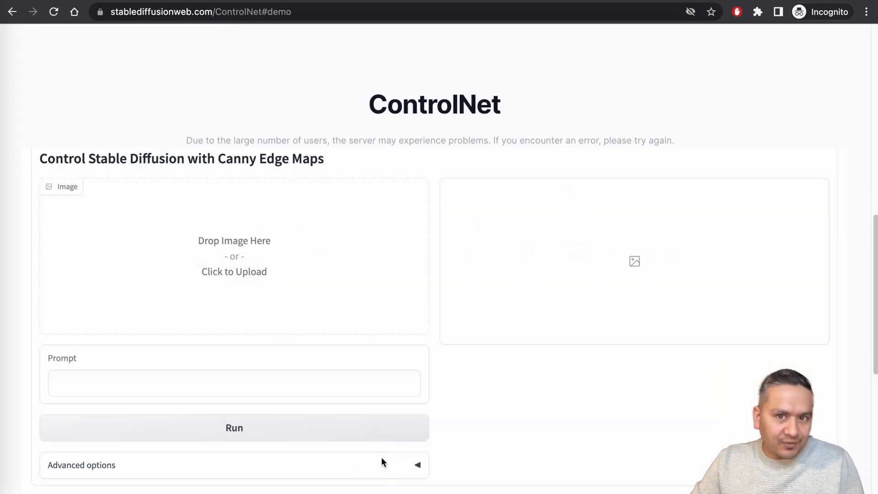
- Upload the golden-lit doorway image with small creatures to ControlNet and run it with the prompt "change the lighting to light blue"
click(243, 266)
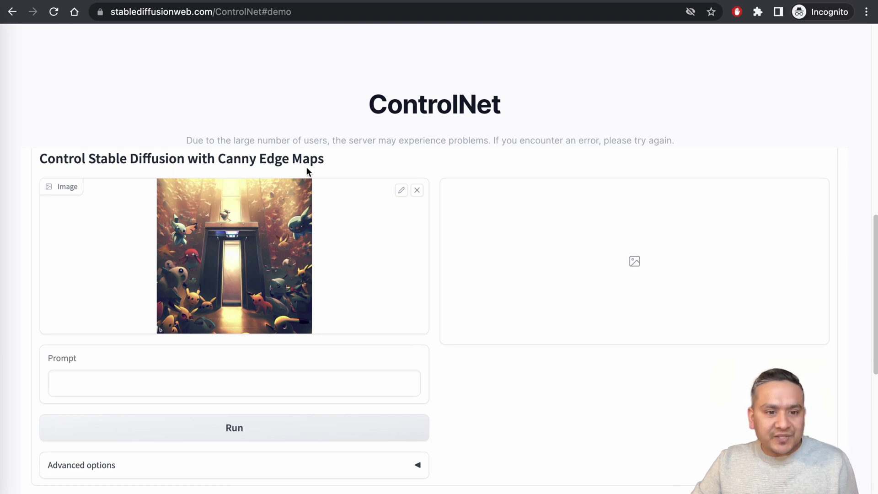
click(115, 376)
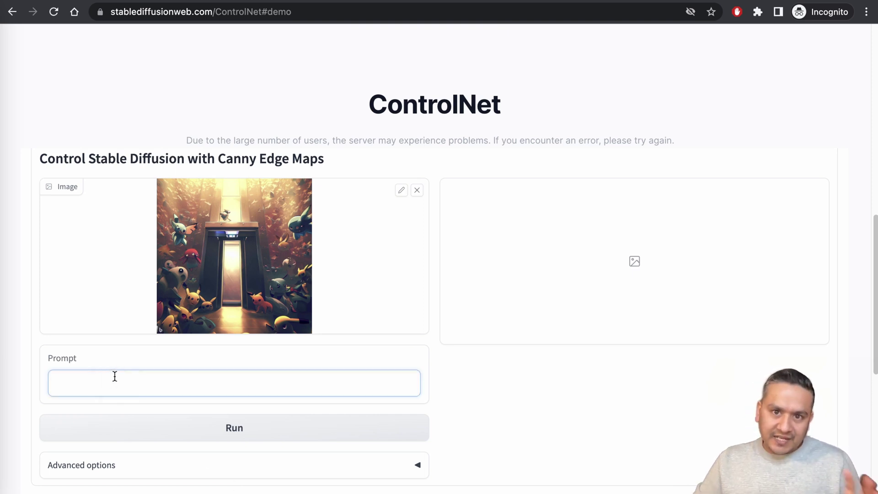
text(c)
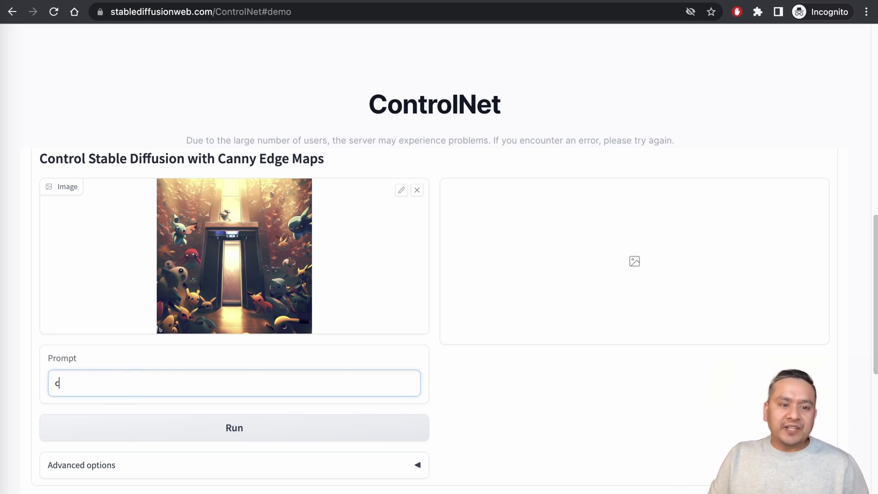
text(hange the )
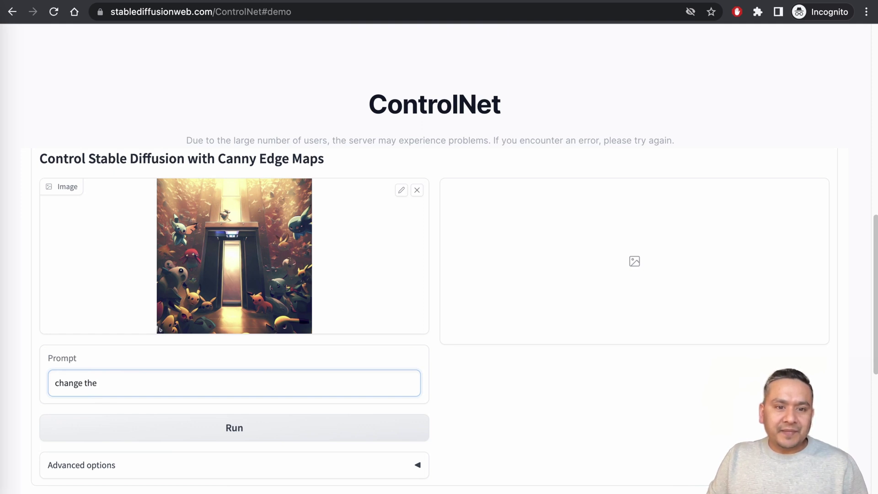
text(lighting)
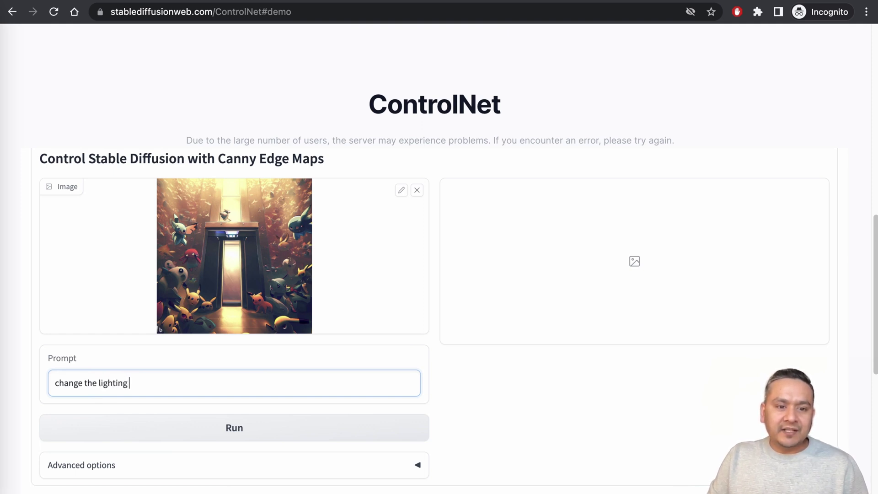
text( to light blue)
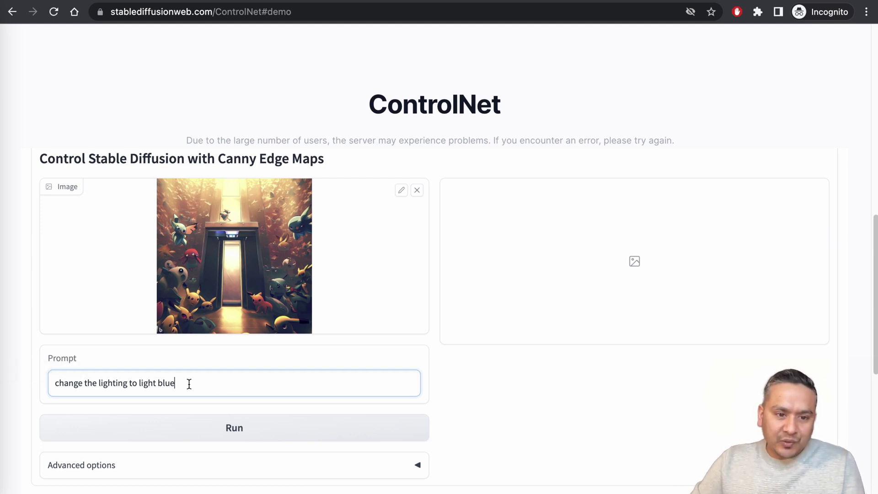
click(198, 427)
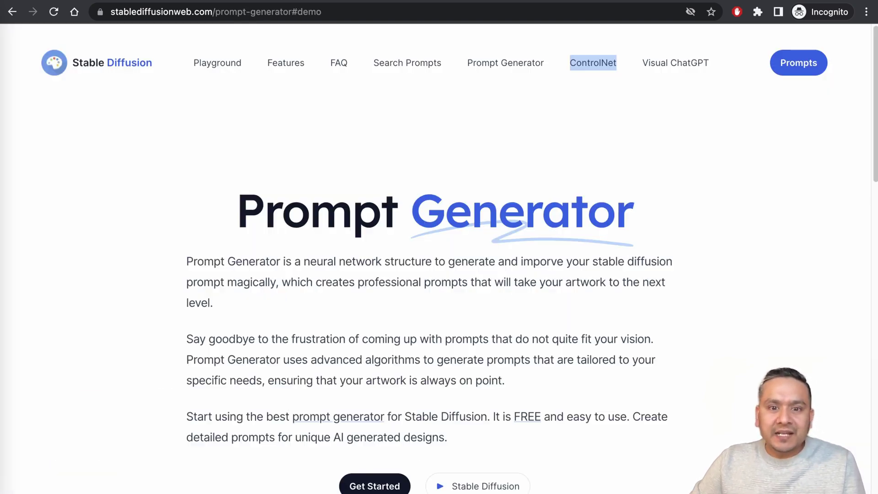
- Check the Prompt Generator's progress, return to ControlNet and examine its advanced options before collapsing them again
scroll(440, 305, down, 10)
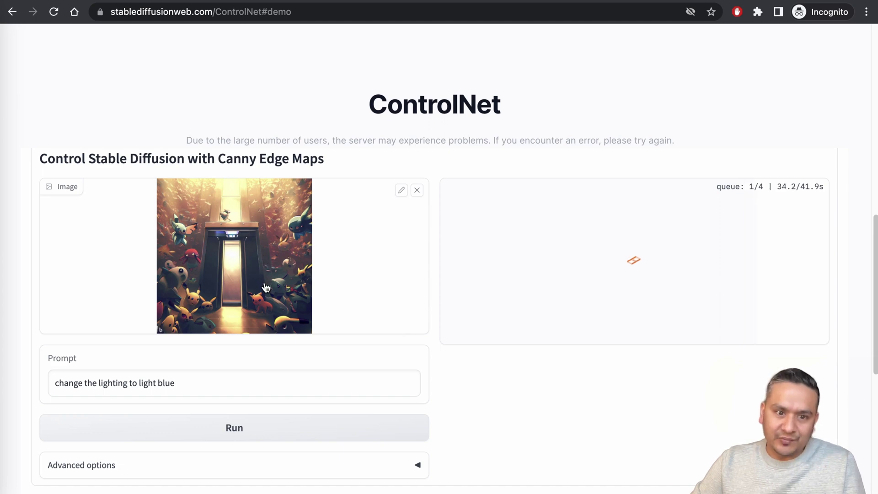
scroll(218, 446, down, 2)
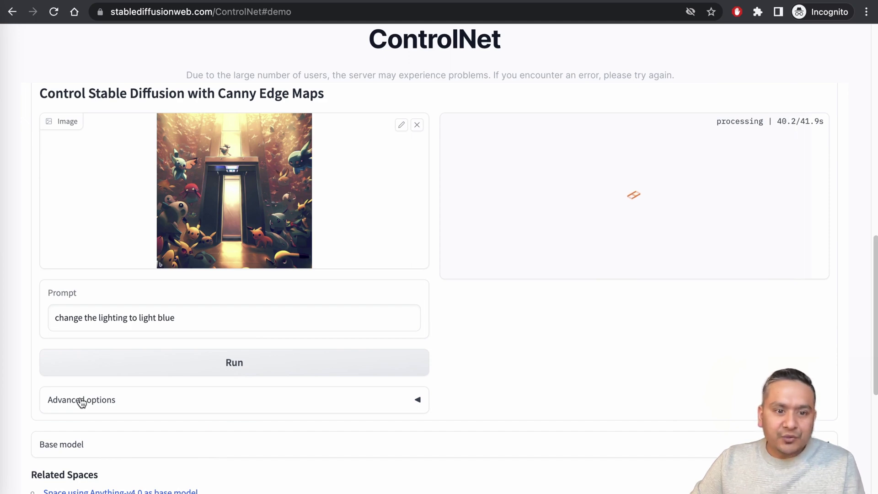
click(83, 400)
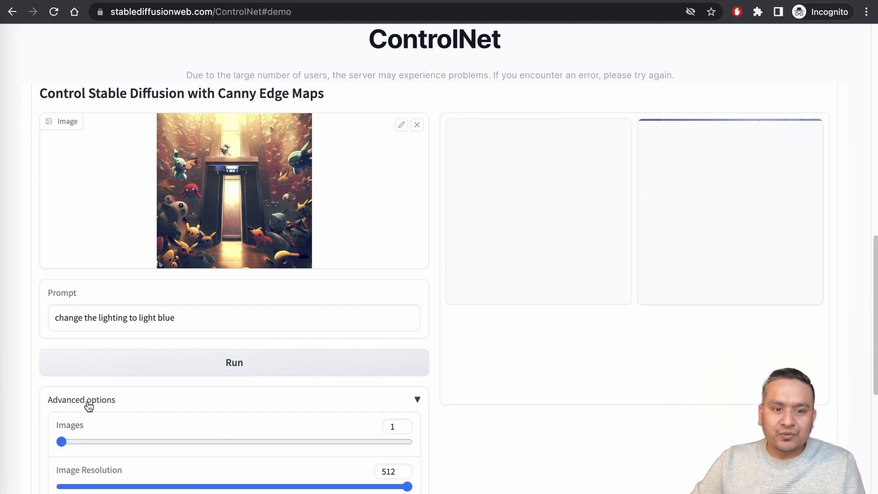
scroll(158, 407, down, 1)
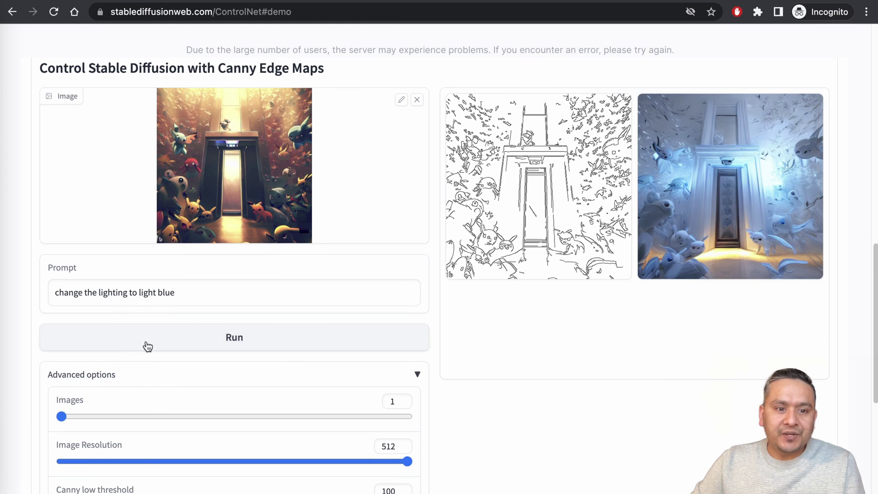
click(126, 376)
- Enlarge ControlNet's blue-lit output image and compare it with the uploaded original
scroll(547, 432, up, 2)
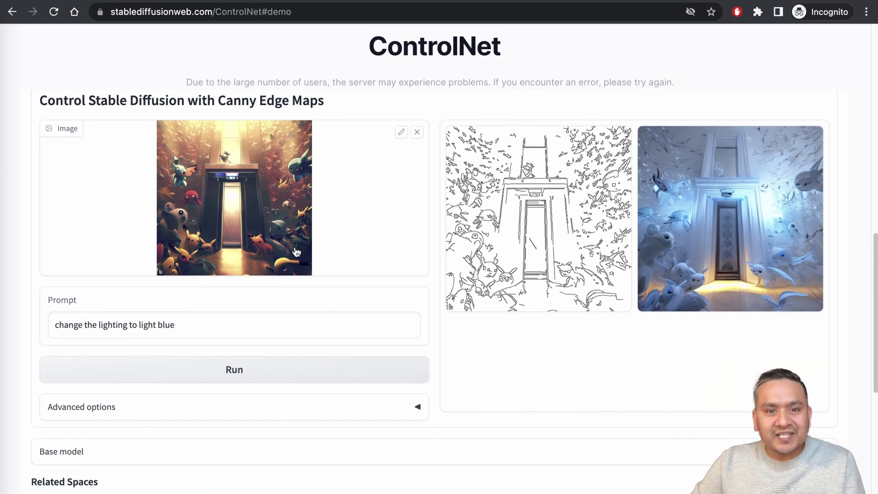
click(759, 295)
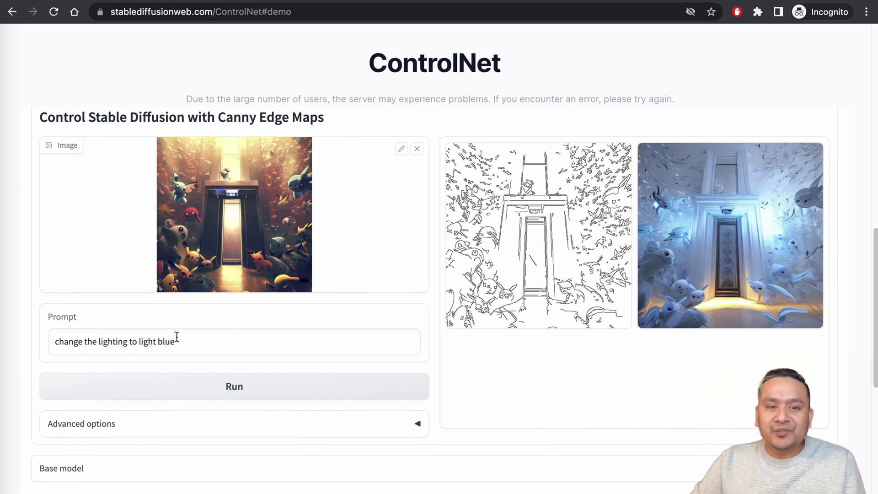
click(721, 257)
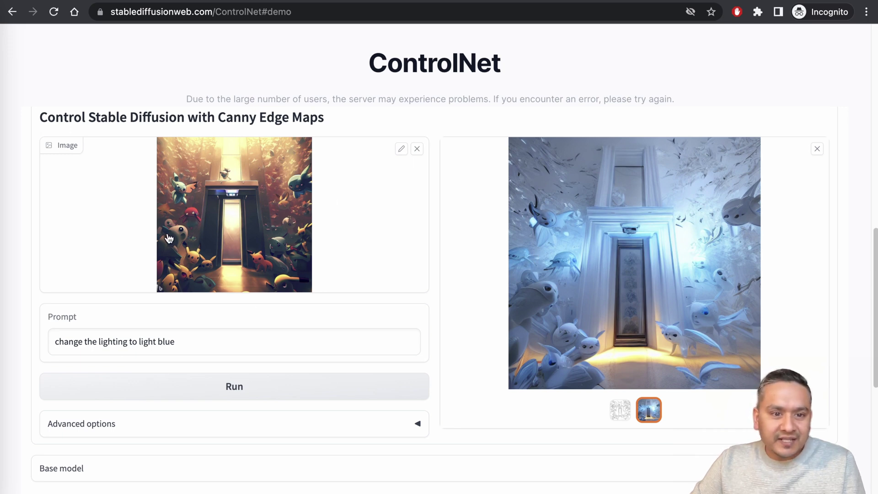
scroll(548, 374, up, 1)
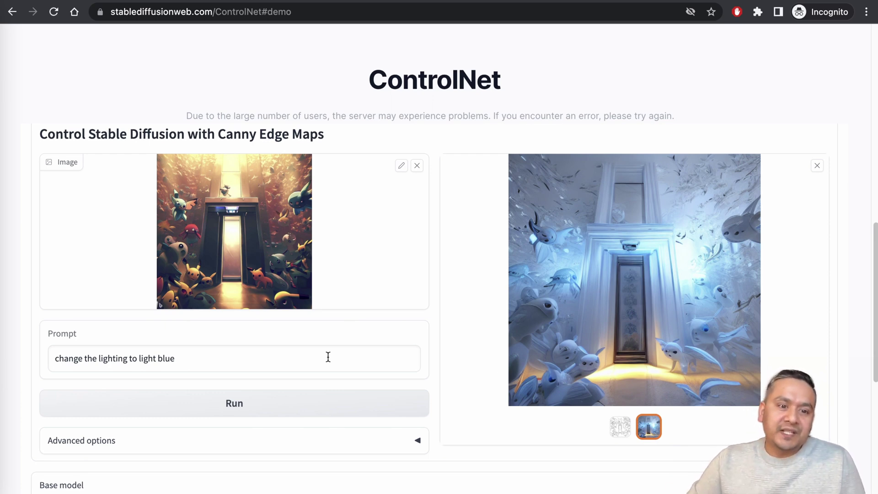
- Highlight the whole ControlNet prompt and switch back to the Prompt Generator tab
click(88, 356)
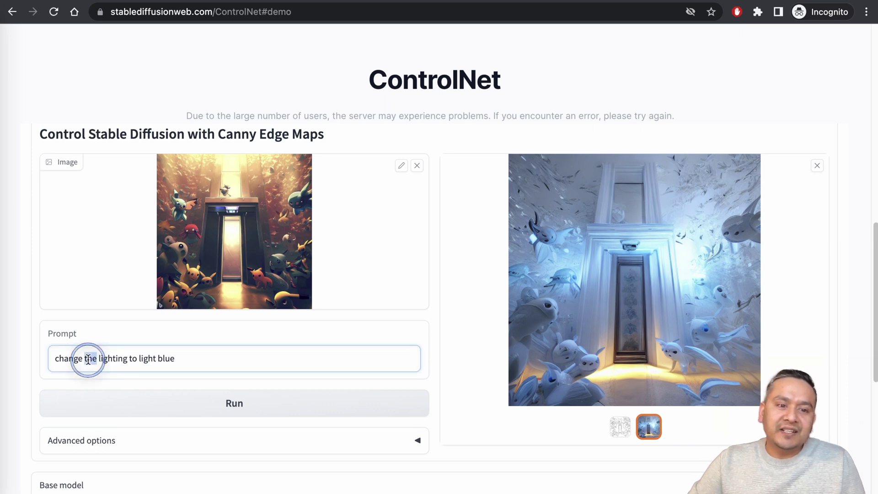
triple_click(88, 357)
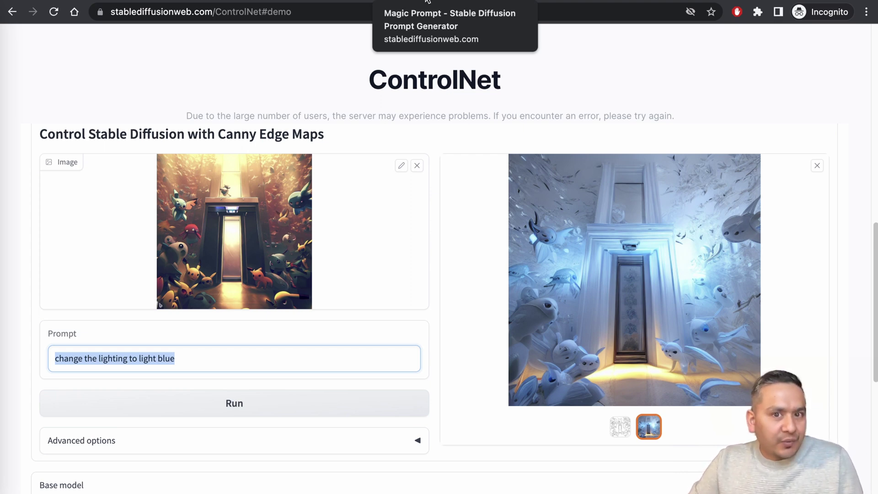
click(427, 1)
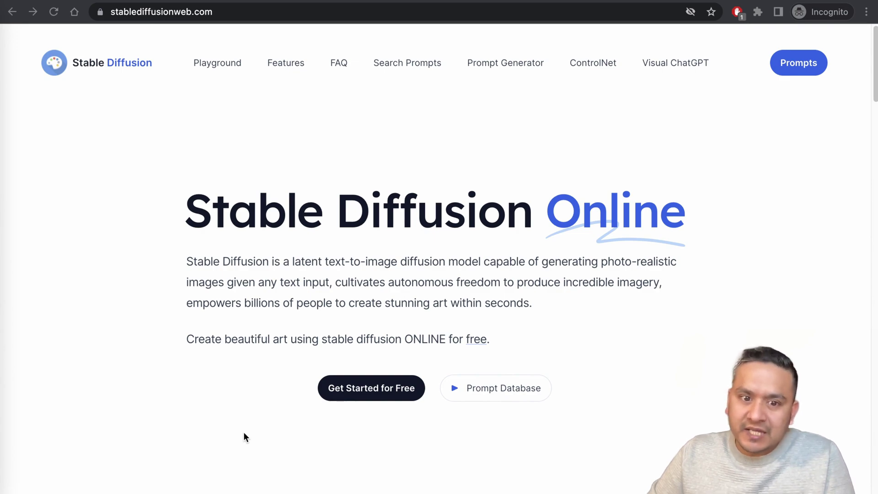
- Skim the Stable Diffusion Online home page down to the playground section and return to its introduction
scroll(241, 327, down, 4)
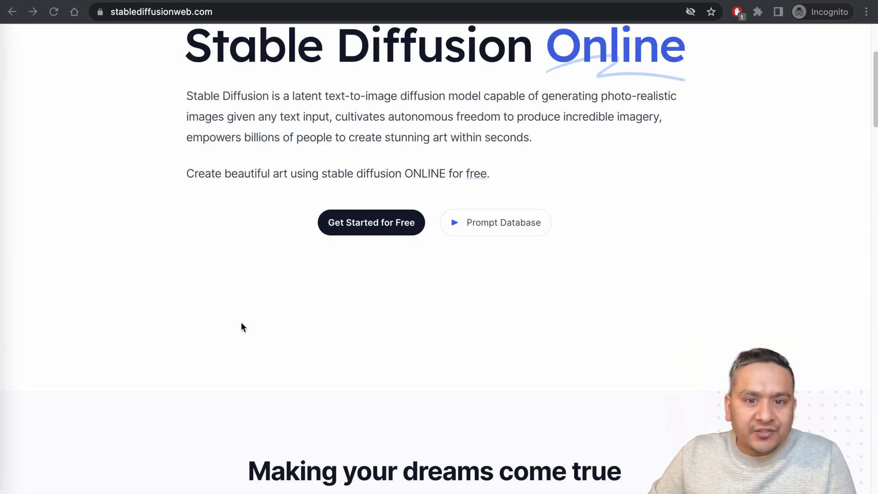
scroll(241, 326, down, 15)
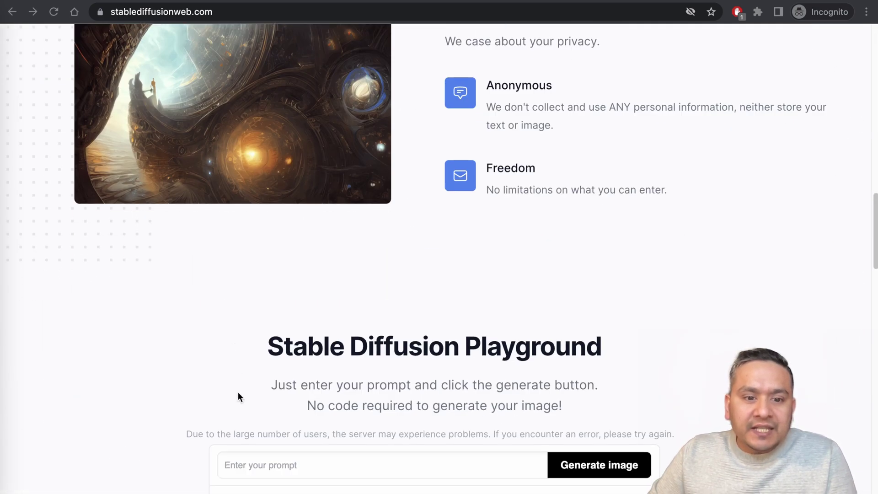
scroll(247, 386, down, 2)
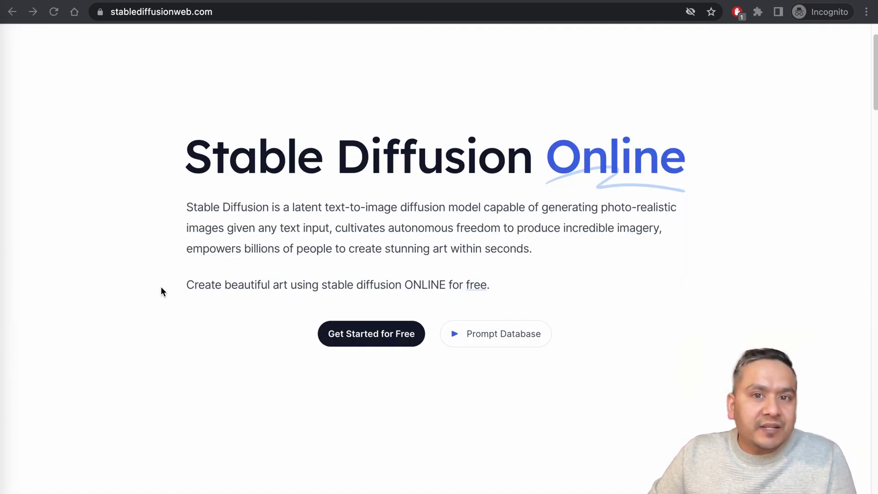
scroll(151, 233, up, 1)
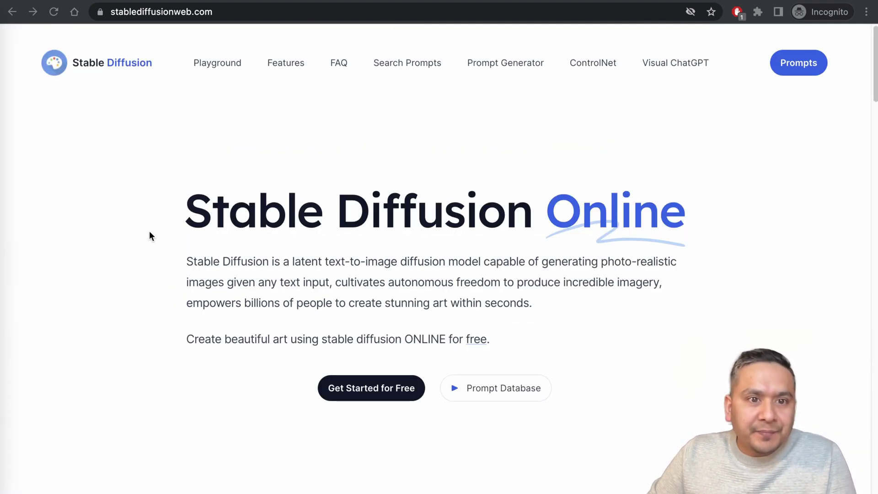
- Open the Playground section and hard-refresh the page so that it offers a negative prompt field
click(198, 69)
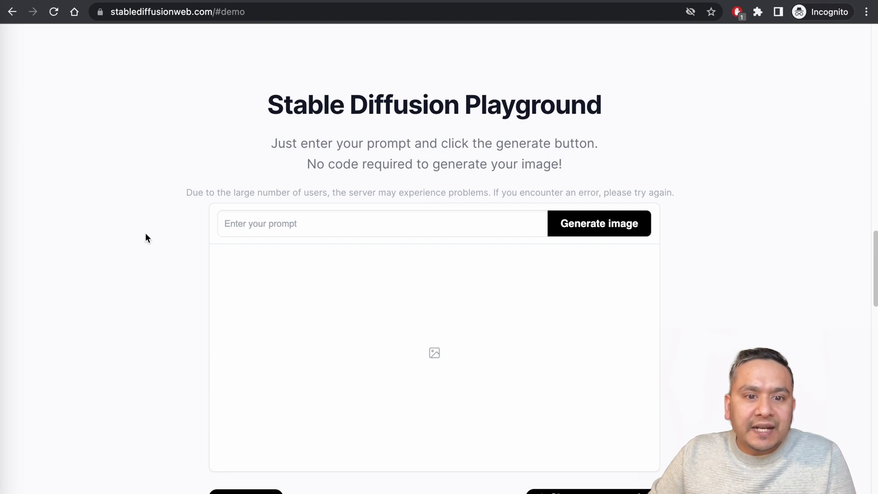
shift+click(54, 12)
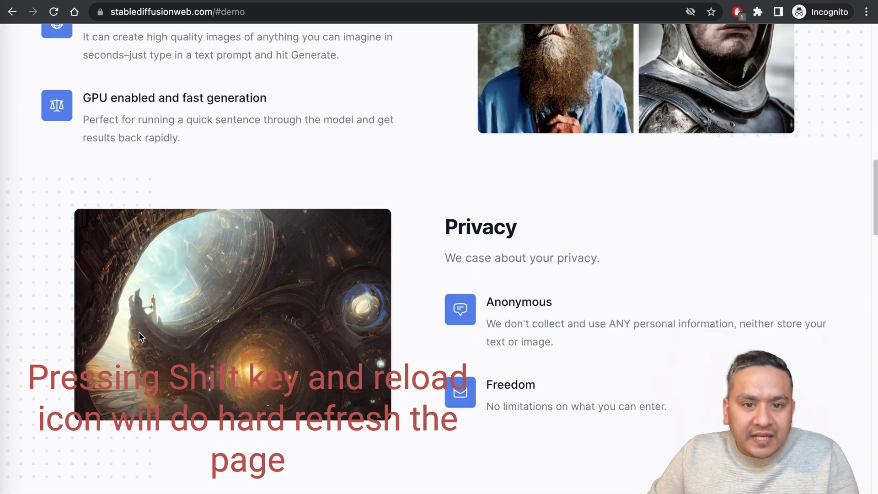
scroll(256, 304, down, 3)
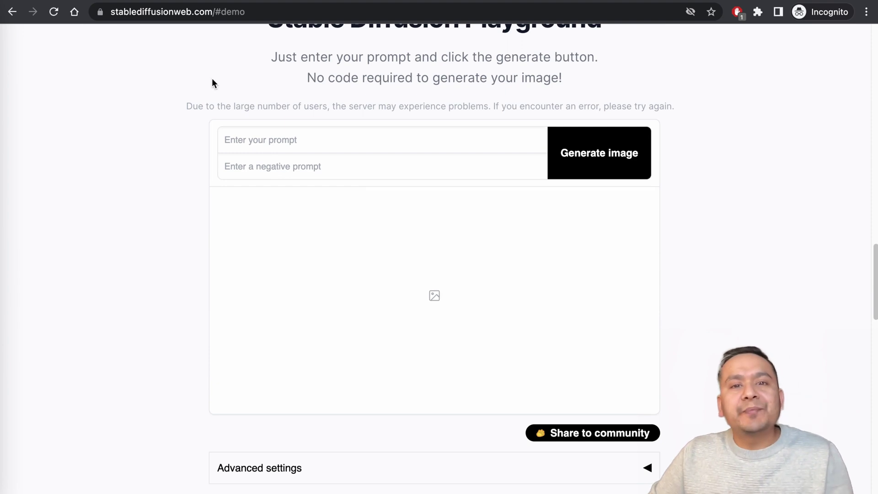
scroll(262, 108, up, 1)
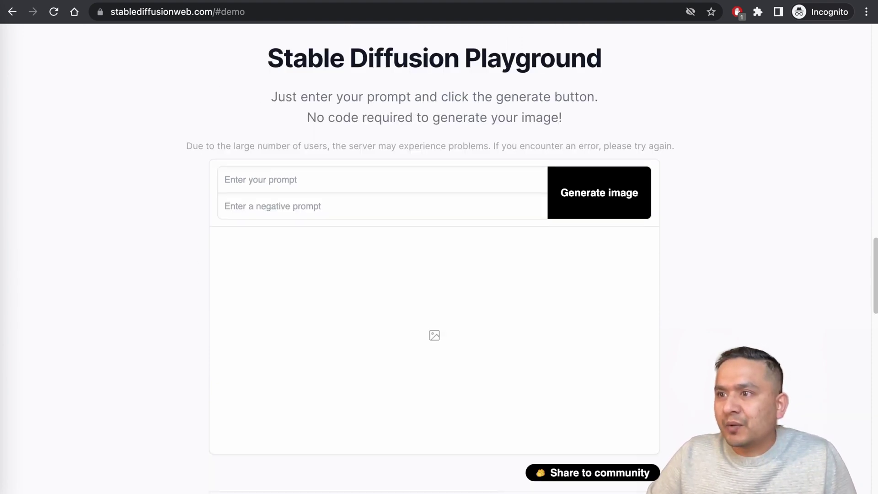
- Paste the copied "emma watson as nature magic celestial" prompt, enter "windy" as the negative prompt and generate the images
click(267, 181)
key(ctrl+v)
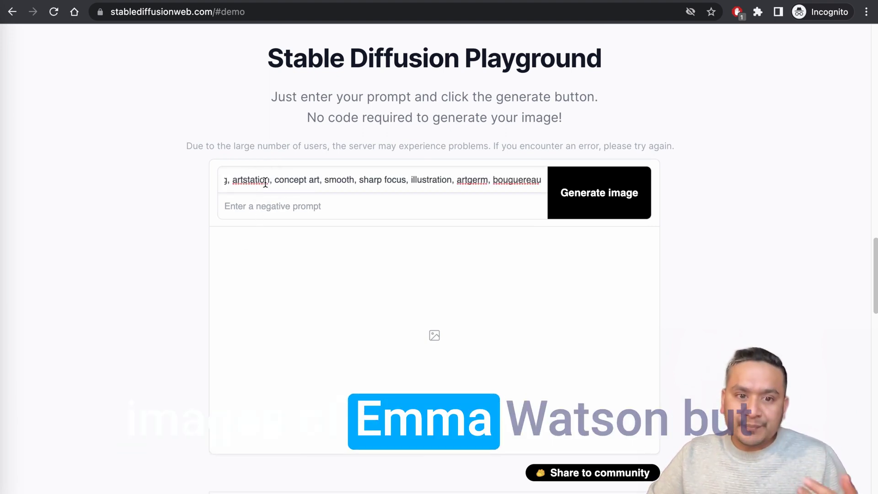
click(253, 206)
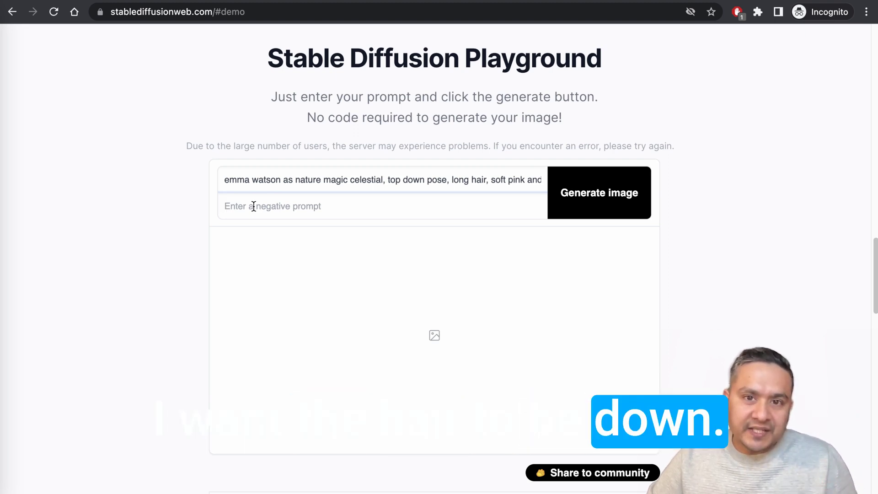
text(windy)
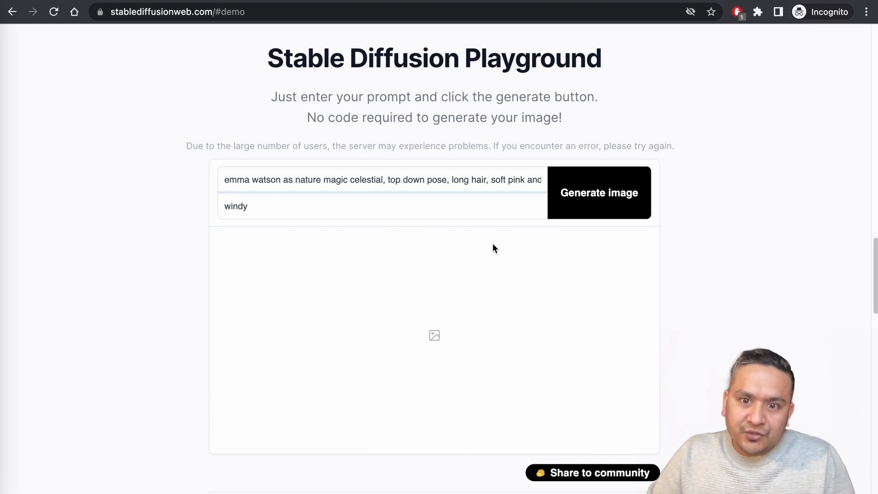
click(627, 194)
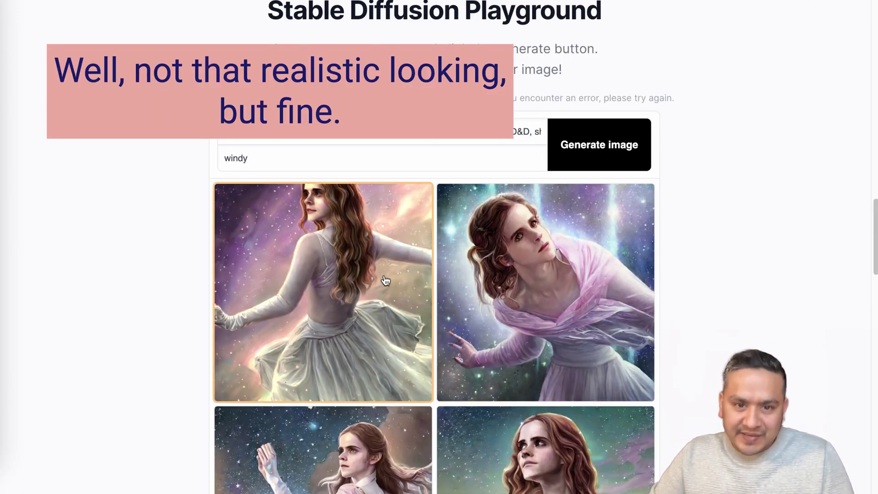
- Examine the generated Emma Watson images and return to the negative prompt for comparison
scroll(385, 280, down, 3)
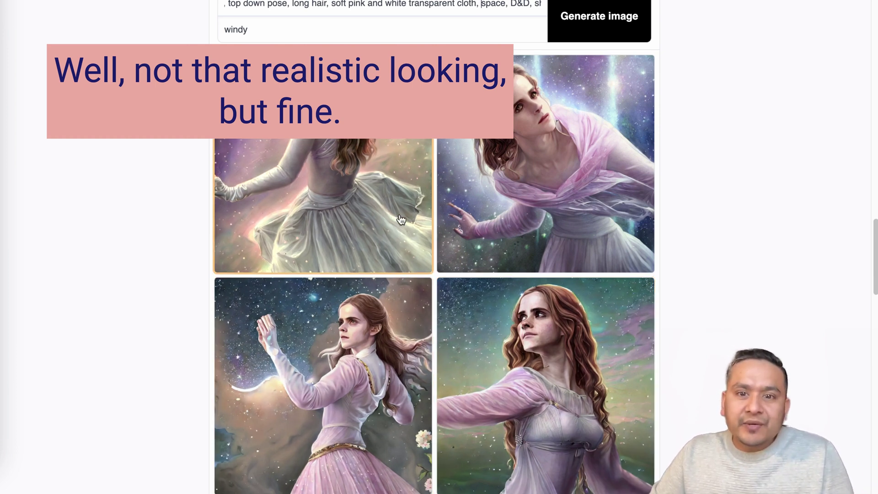
scroll(382, 206, up, 1)
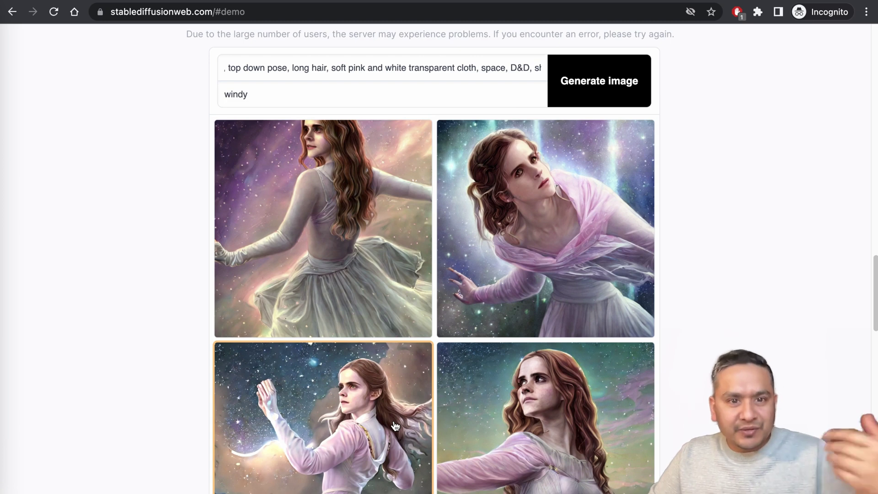
click(248, 95)
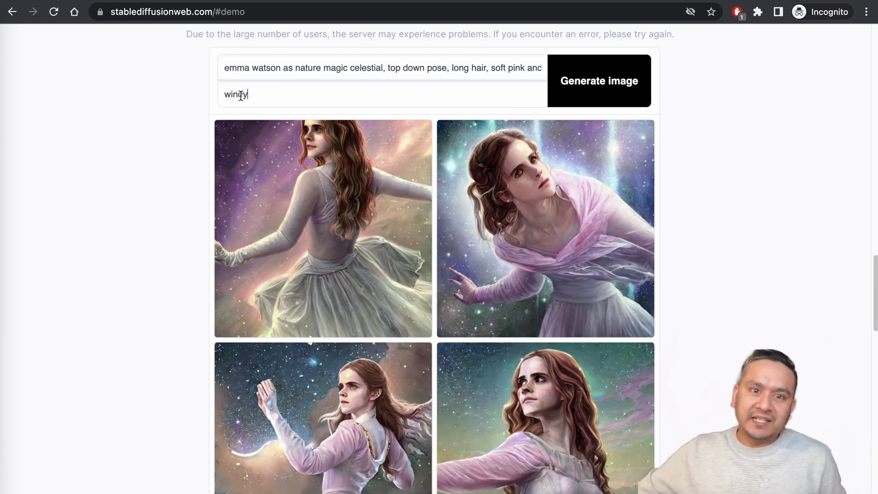